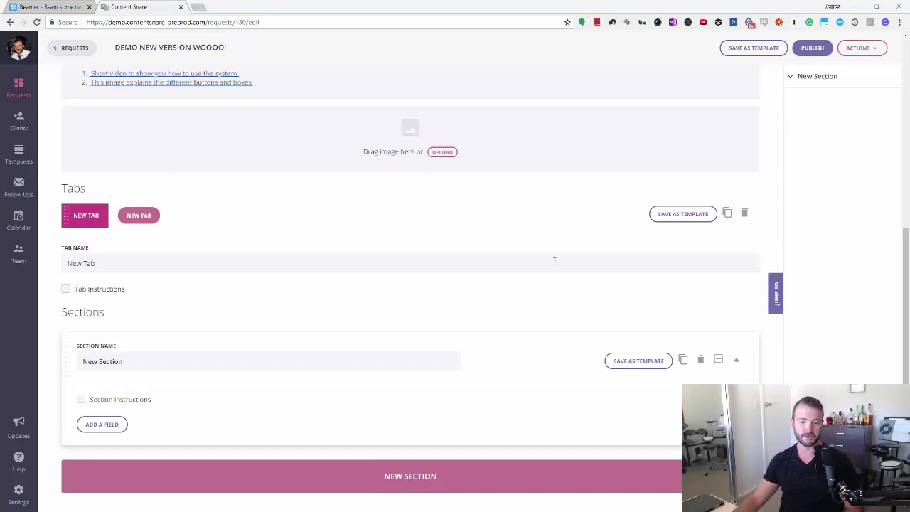
Add a Color picker field to the empty section of the request.
scroll(554, 261, up, 5)
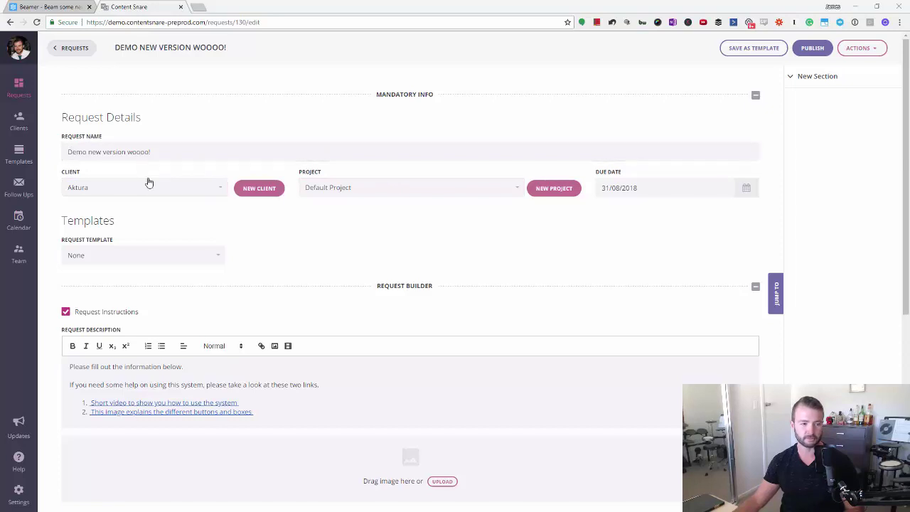
scroll(263, 213, down, 4)
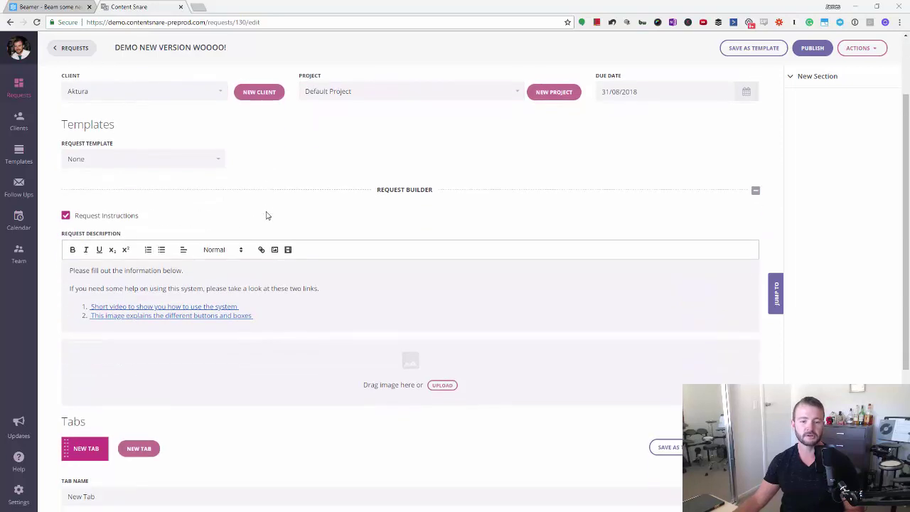
scroll(267, 216, down, 1)
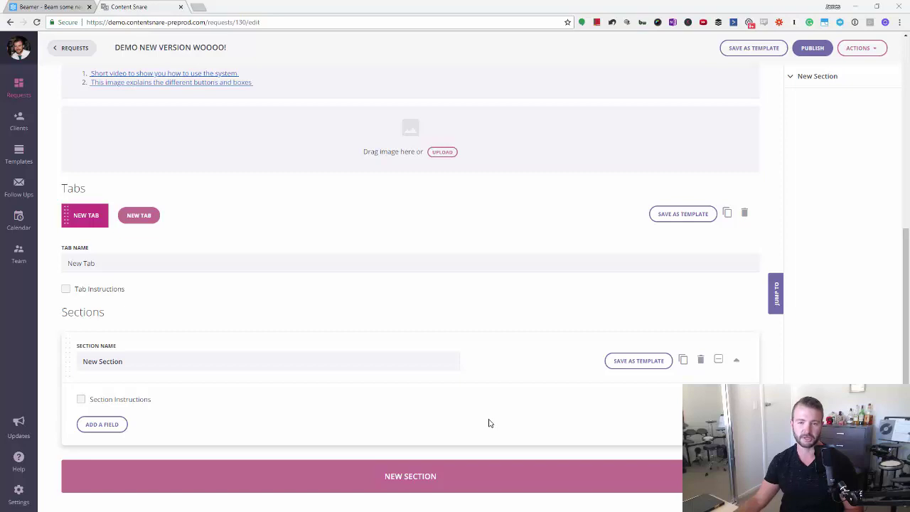
click(104, 426)
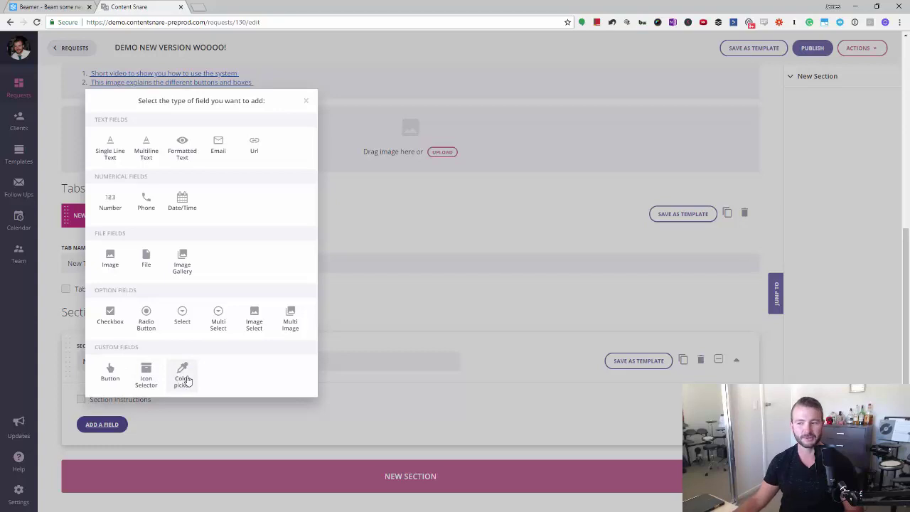
click(183, 380)
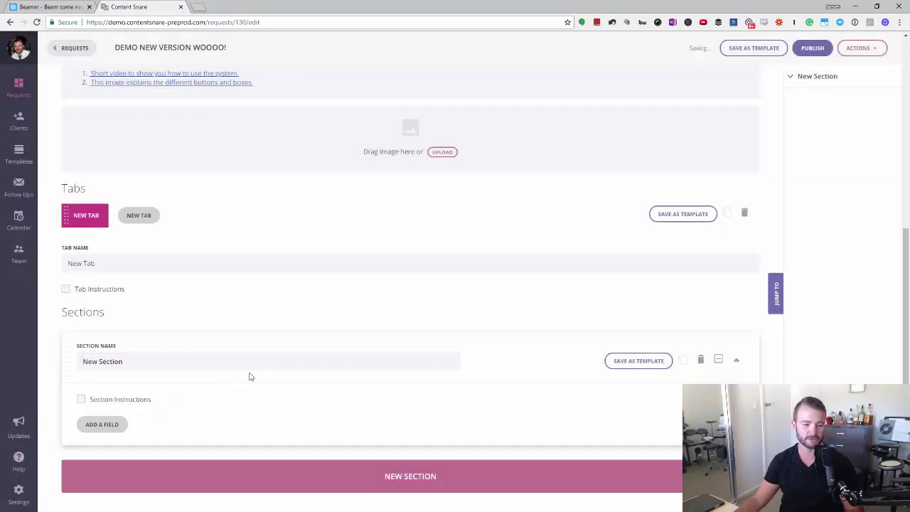
scroll(426, 359, down, 2)
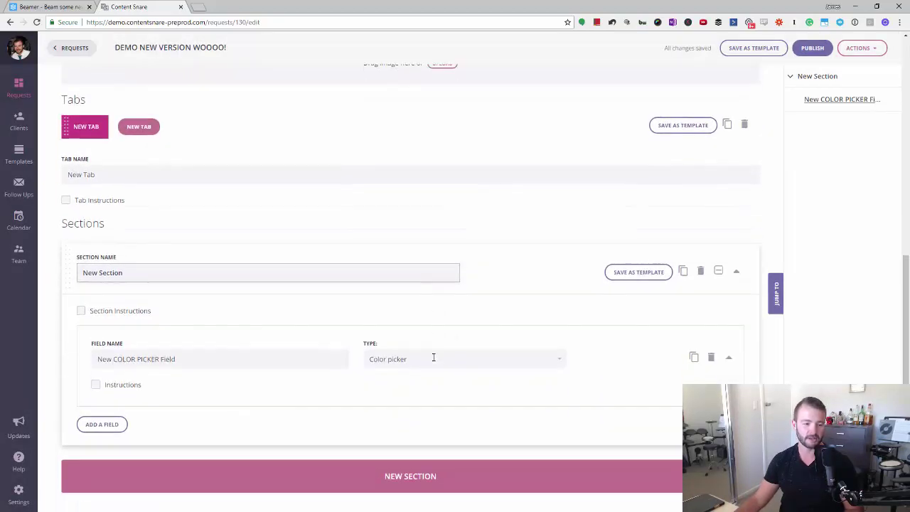
click(136, 391)
click(136, 390)
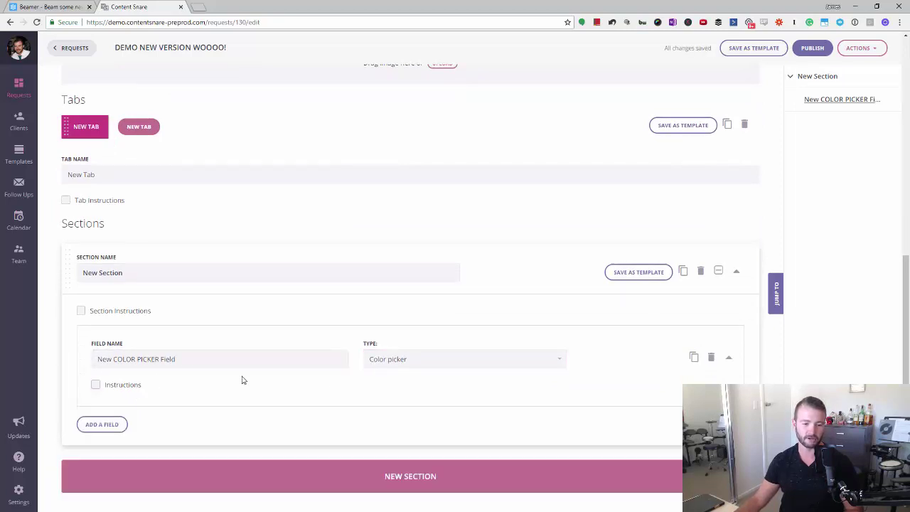
Add an Icon Selector field and a File field below the color picker field.
click(120, 427)
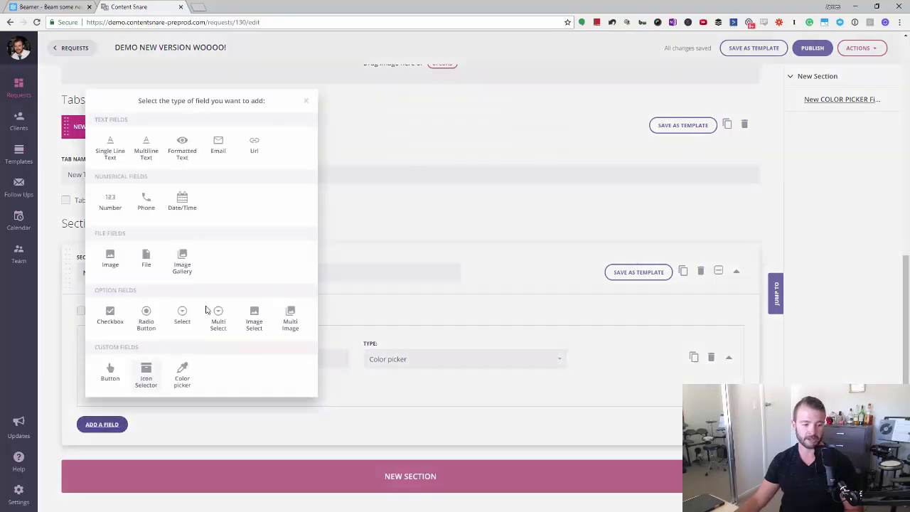
click(151, 381)
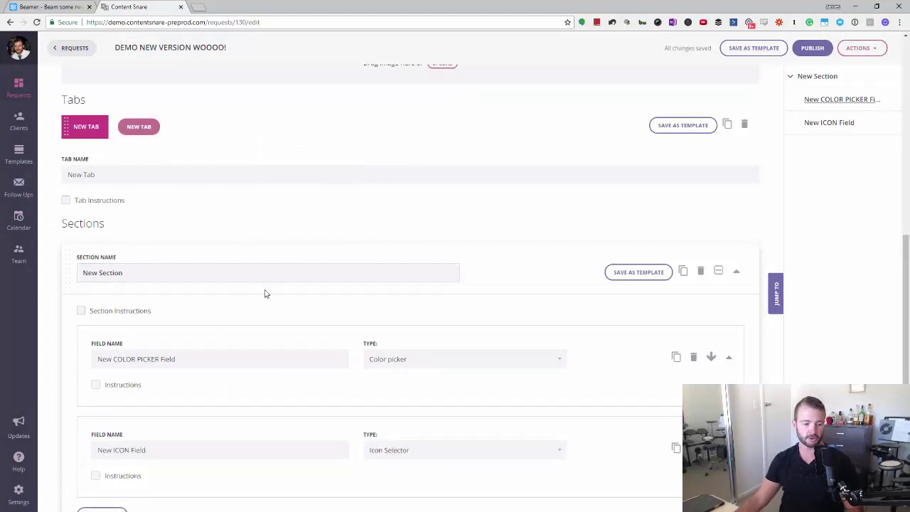
scroll(264, 306, down, 1)
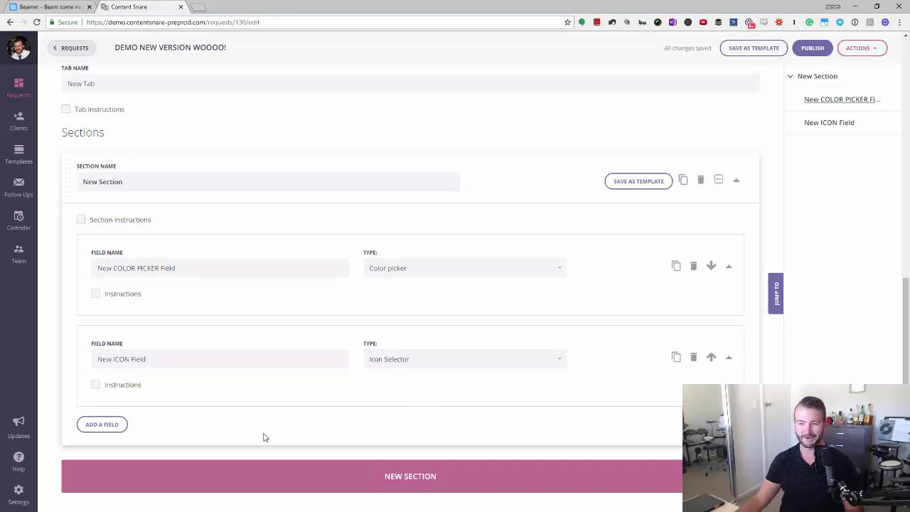
click(102, 424)
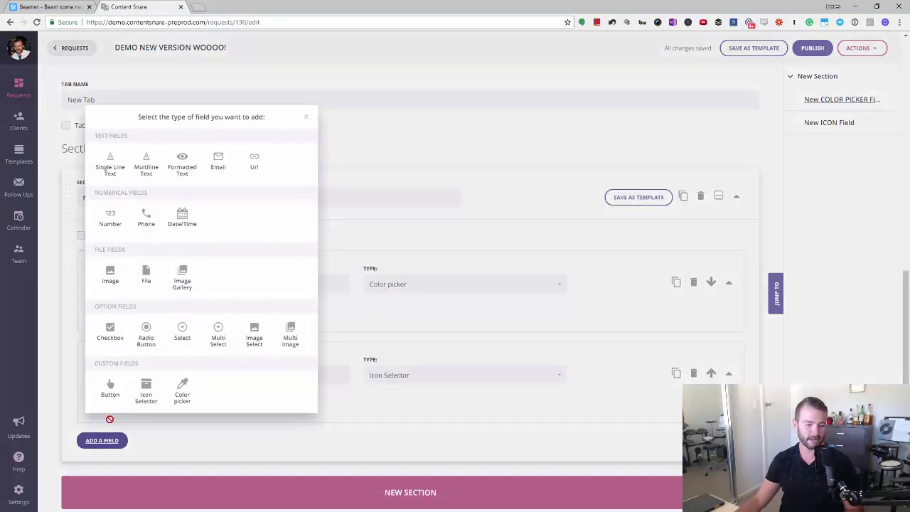
click(148, 307)
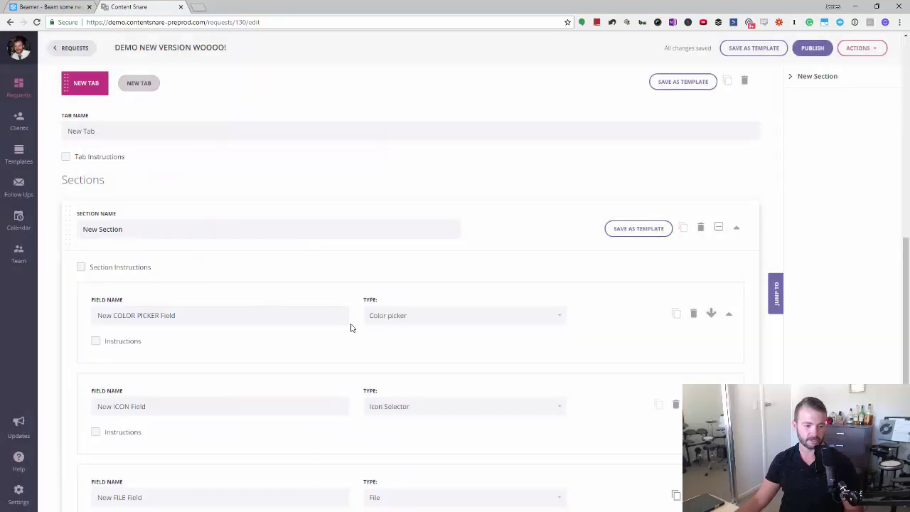
Add a Single Line Text field below the file field.
scroll(351, 328, down, 2)
click(102, 424)
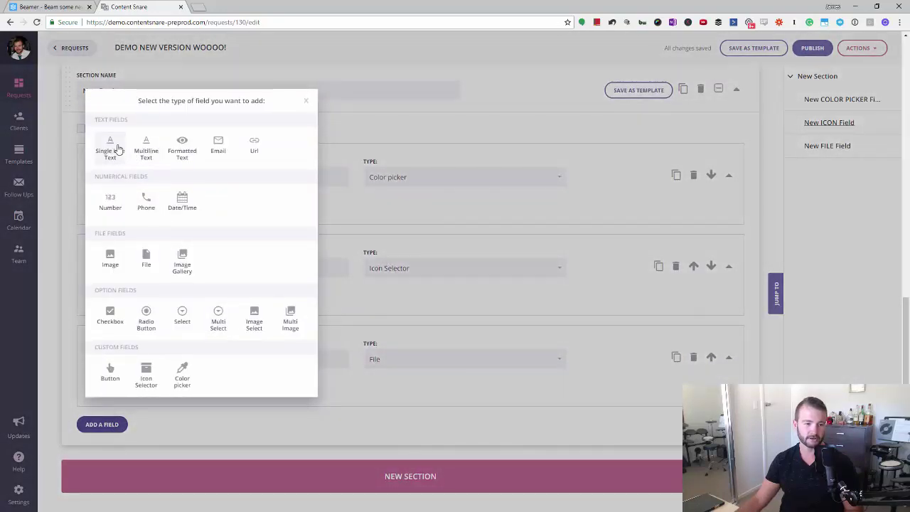
click(116, 149)
Limit the new text field's length to a minimum of 10 and a maximum of 20 characters.
scroll(340, 337, down, 2)
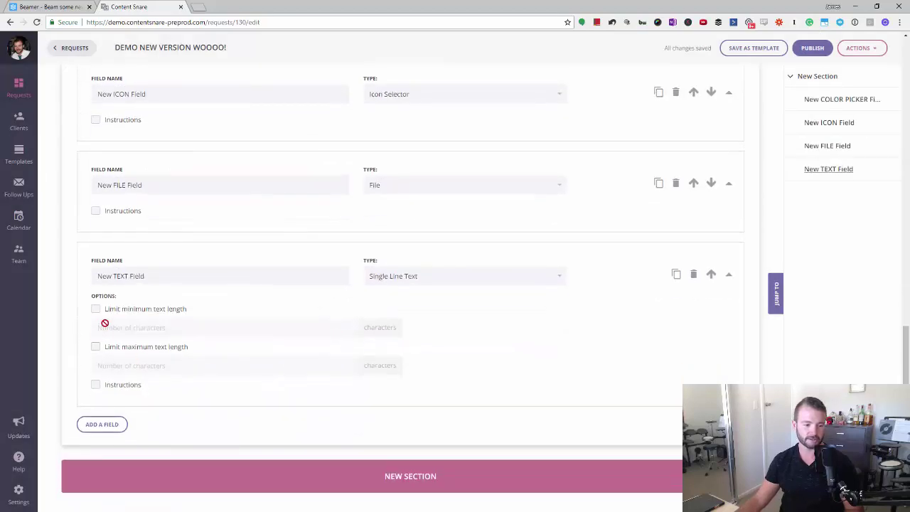
click(119, 313)
text(10)
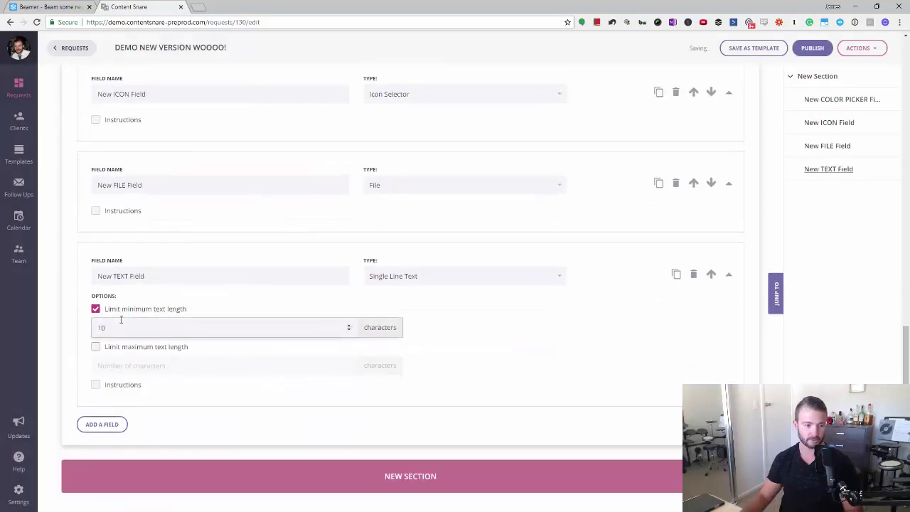
click(150, 346)
click(149, 366)
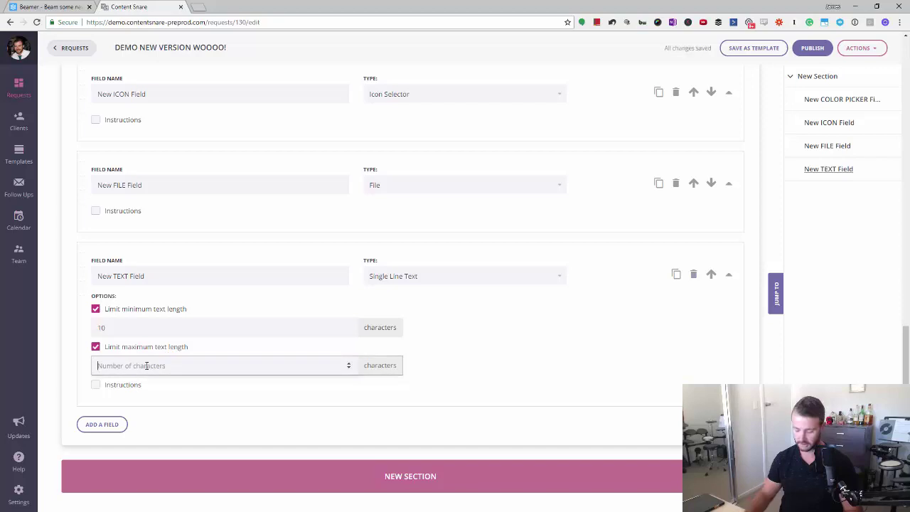
text(20)
click(121, 409)
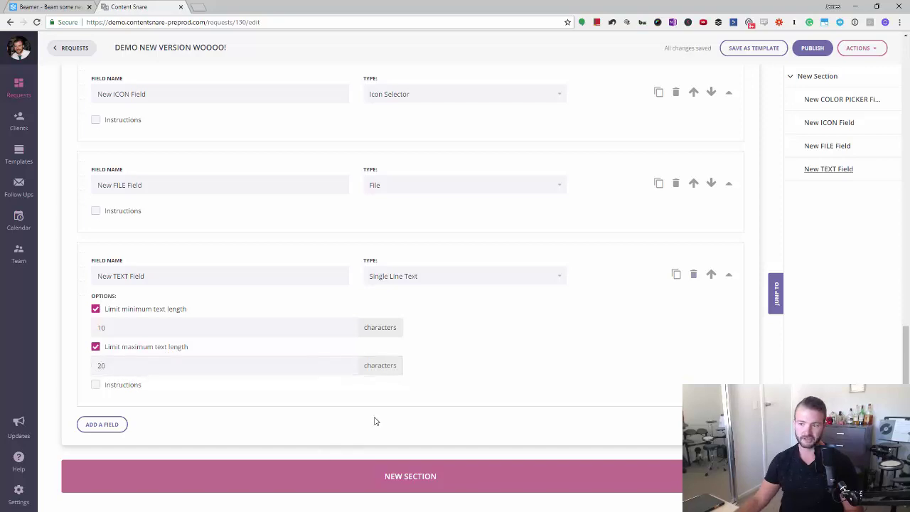
Add another section to the request and fill it from the template "Header/Simple hero with button".
scroll(495, 366, up, 2)
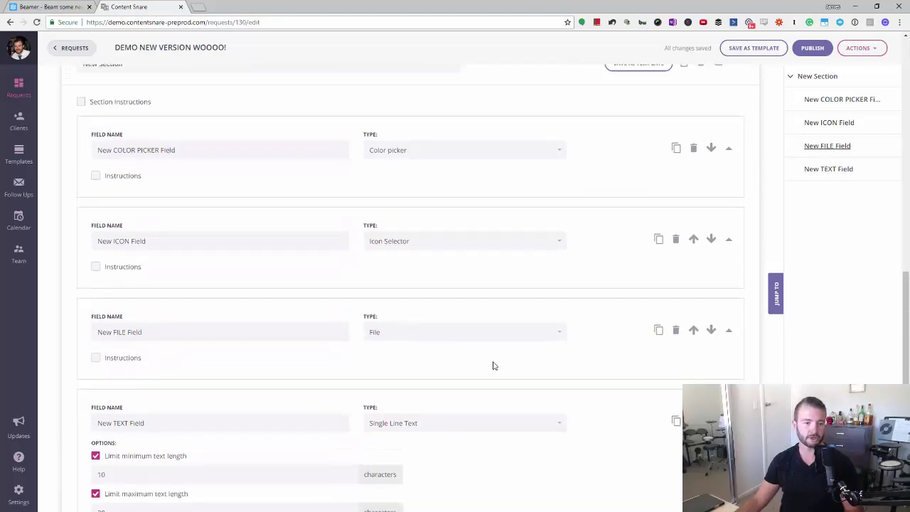
scroll(495, 367, down, 2)
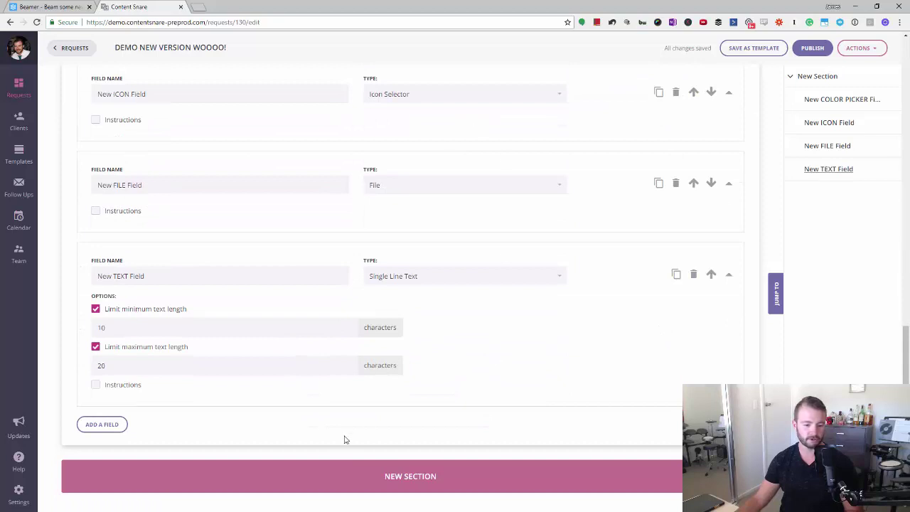
click(424, 466)
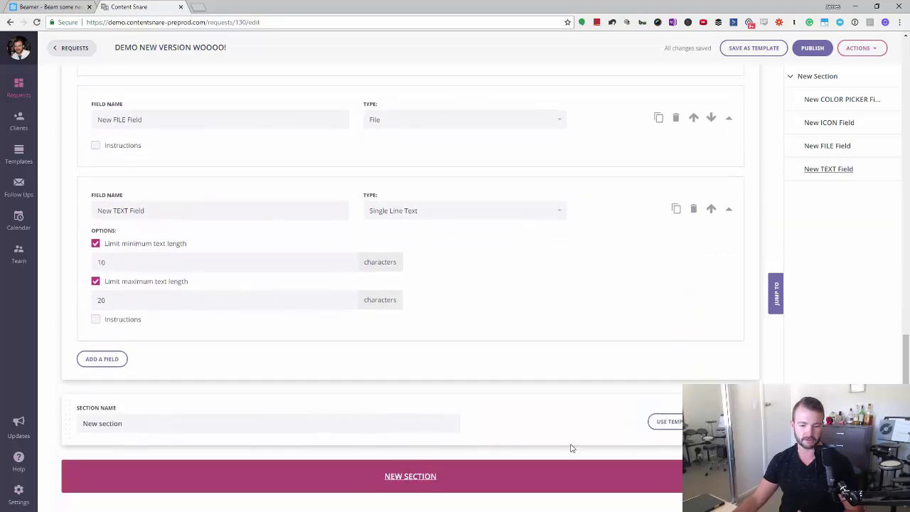
click(673, 425)
scroll(636, 342, down, 3)
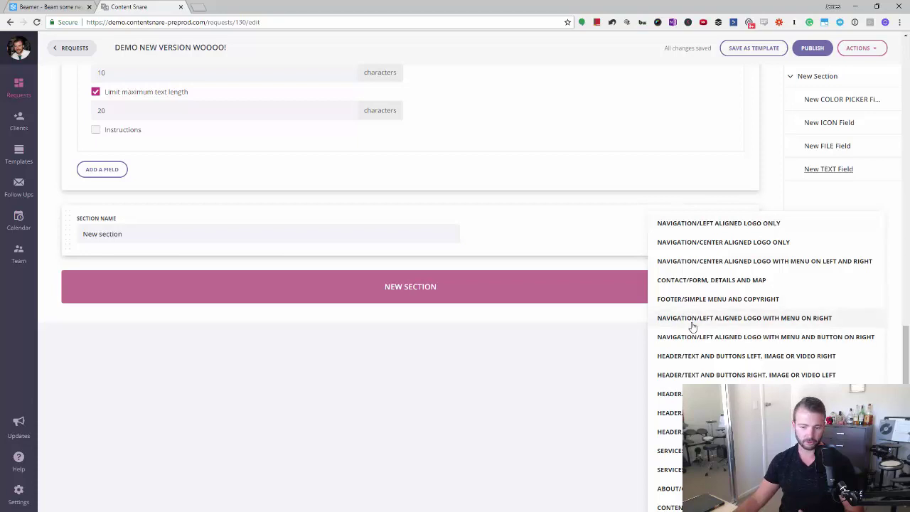
scroll(695, 333, down, 2)
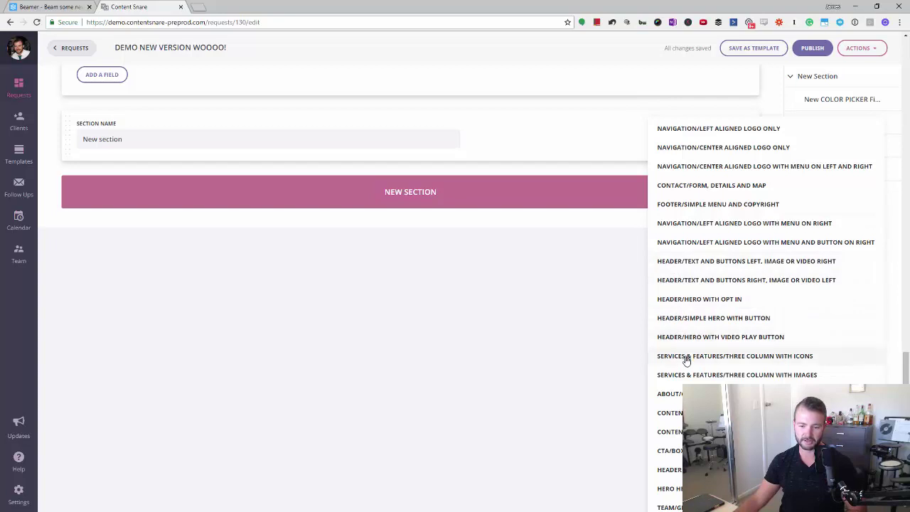
click(733, 358)
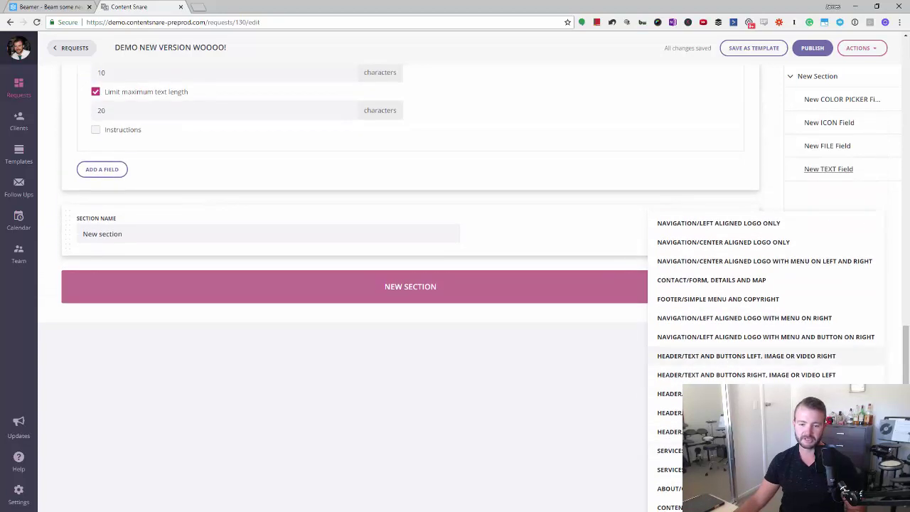
scroll(732, 349, down, 1)
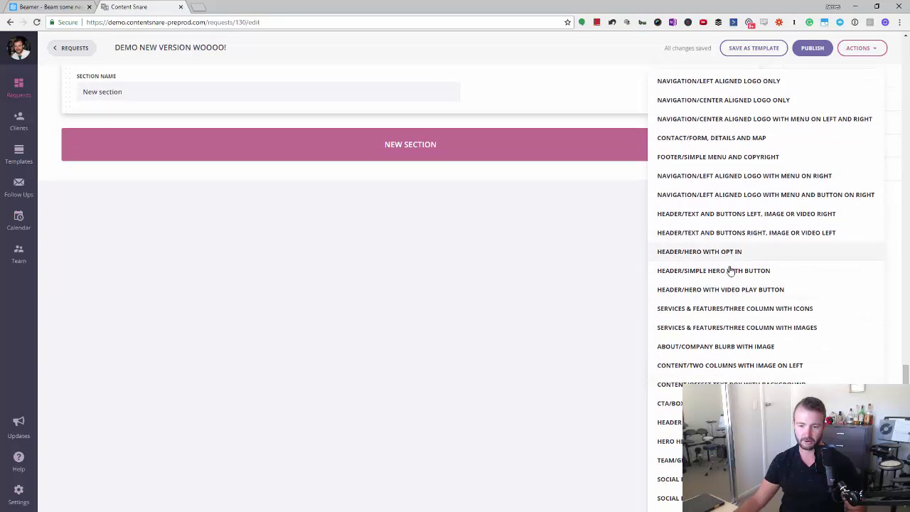
click(706, 272)
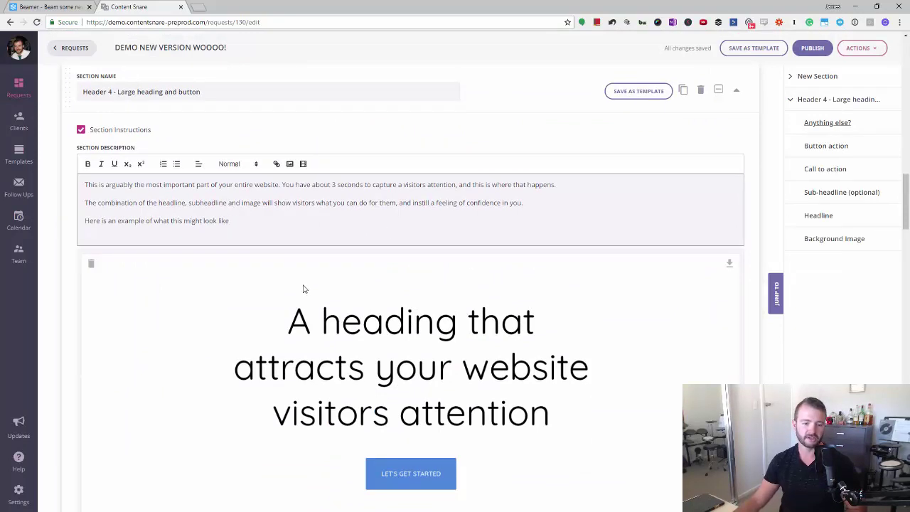
Review the header section's description and example image, and the options and instruction texts of its fields, including Background Image and Headline.
scroll(451, 360, down, 1)
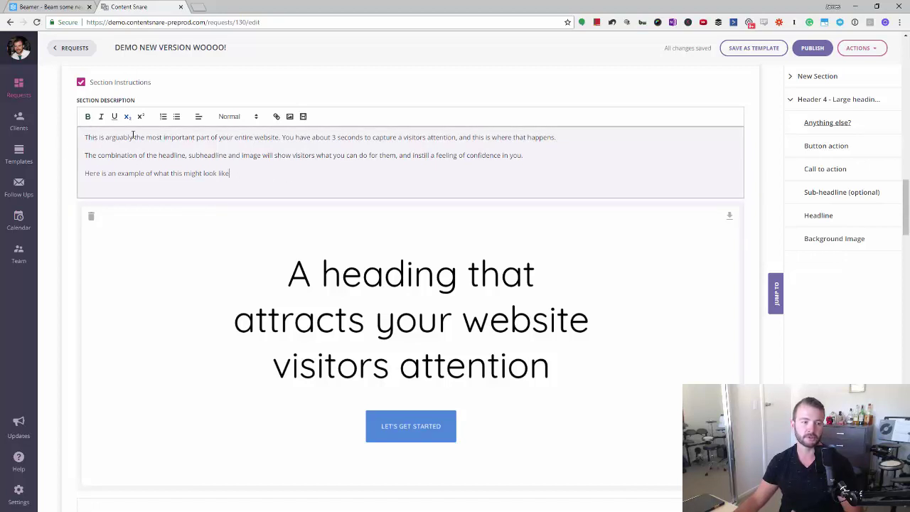
scroll(147, 191, down, 3)
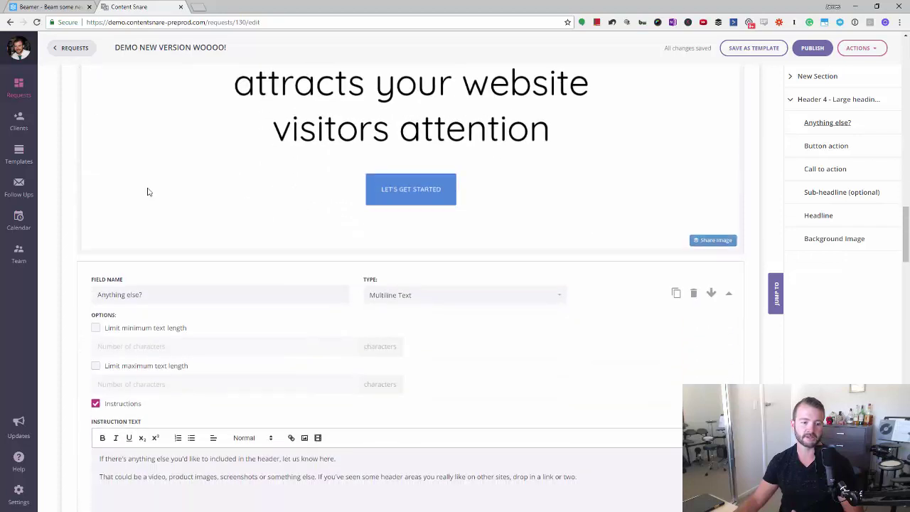
scroll(342, 149, down, 1)
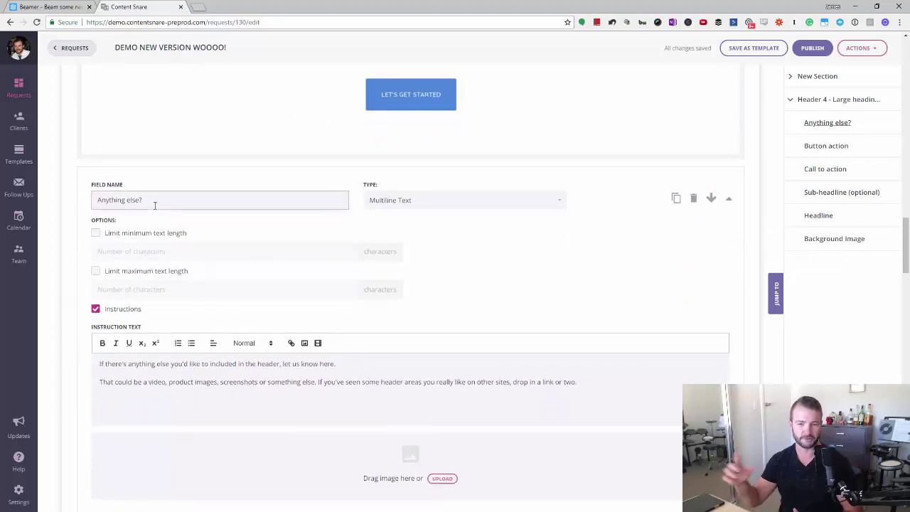
scroll(146, 216, down, 15)
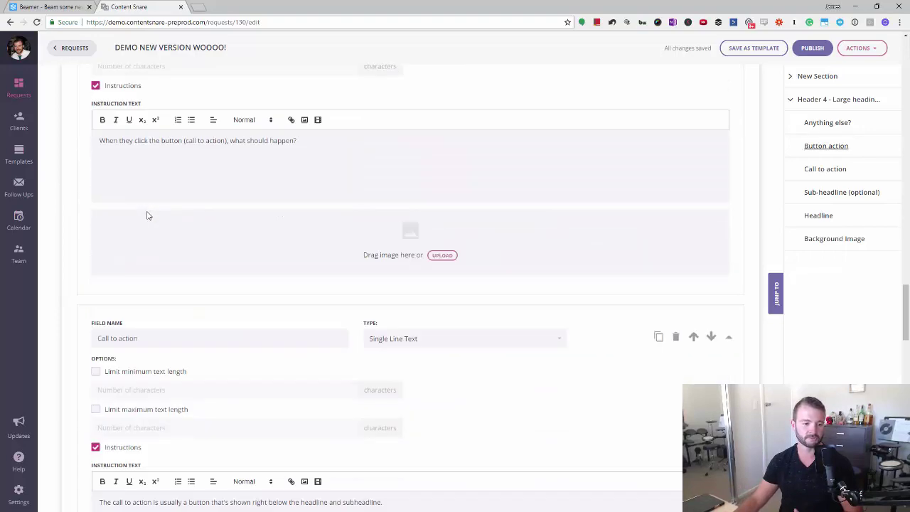
scroll(223, 177, up, 3)
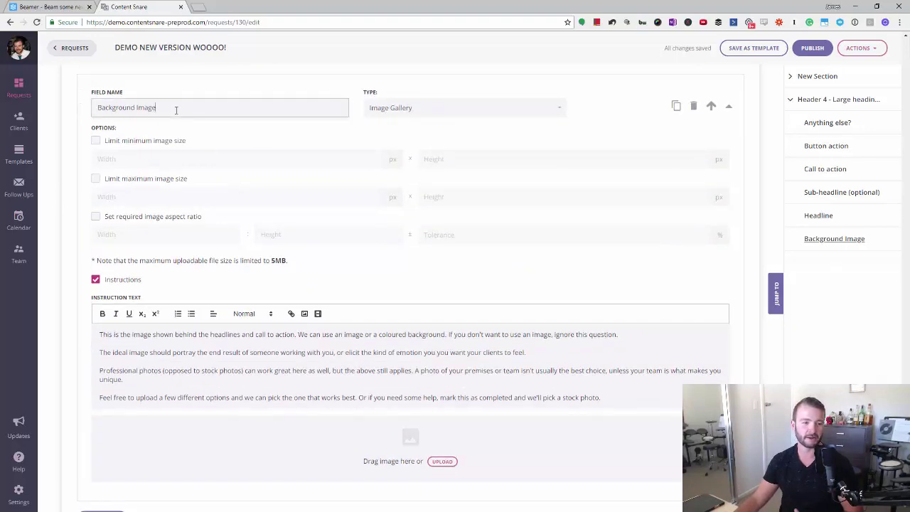
drag(178, 109, 81, 112)
click(280, 146)
scroll(180, 178, down, 1)
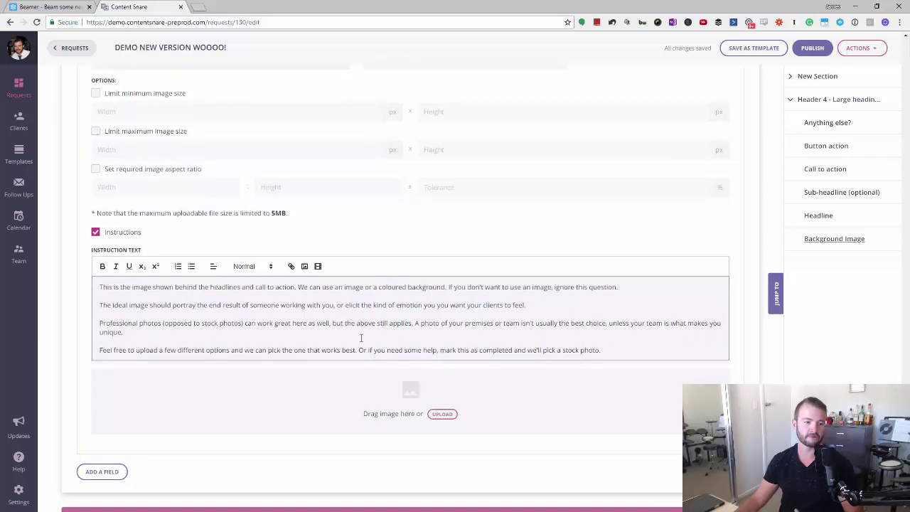
scroll(361, 339, up, 1)
scroll(225, 242, up, 2)
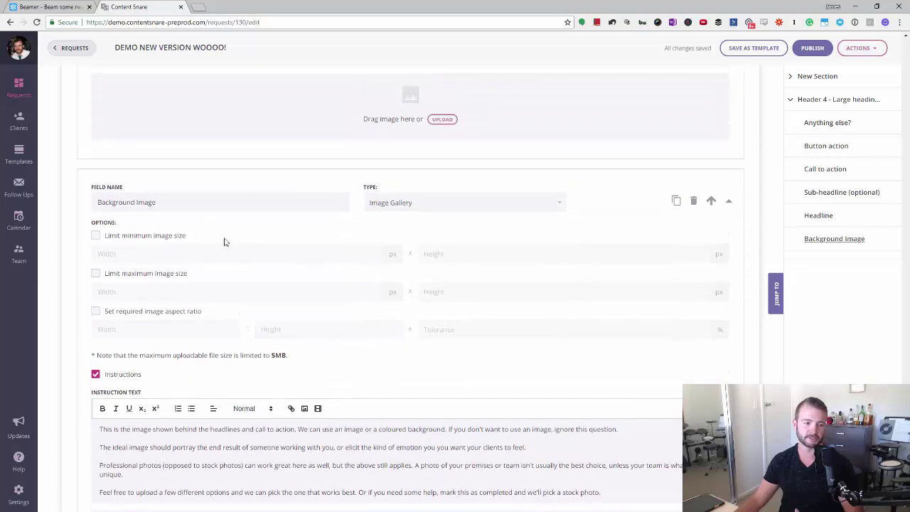
scroll(224, 243, up, 5)
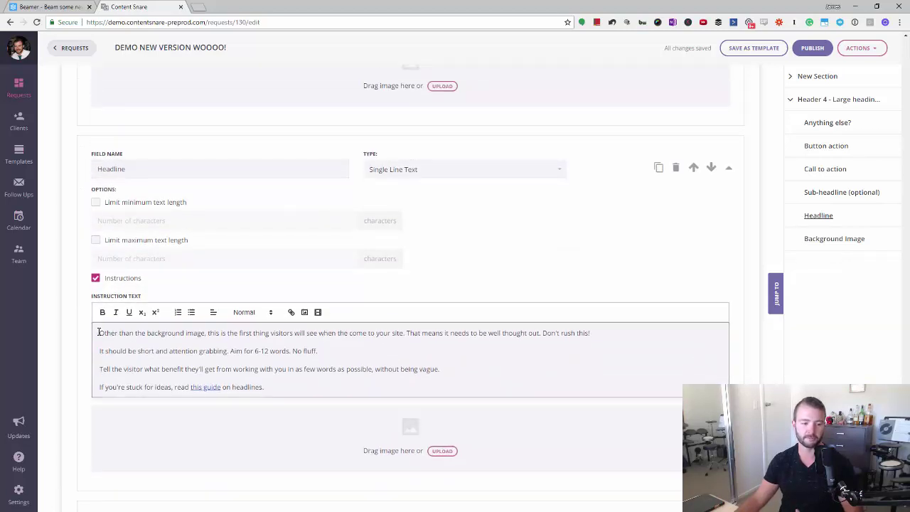
drag(121, 333, 358, 386)
click(257, 386)
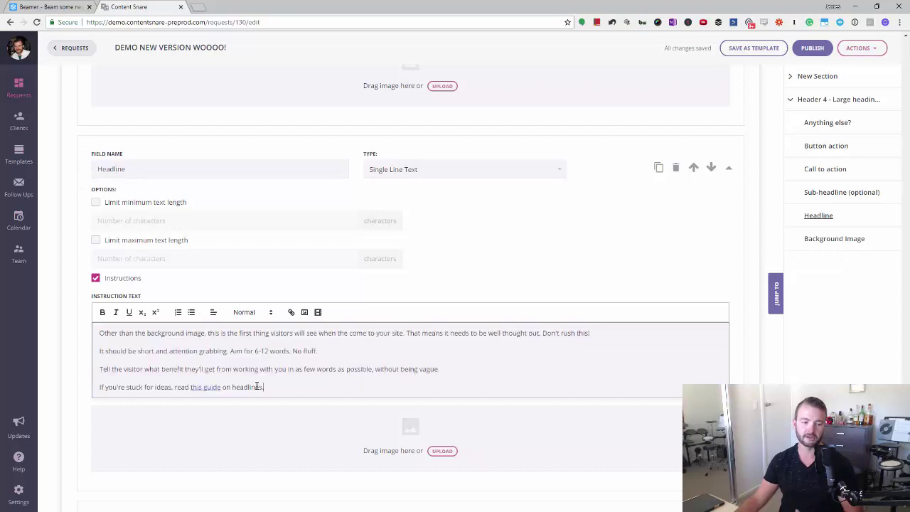
scroll(306, 285, up, 2)
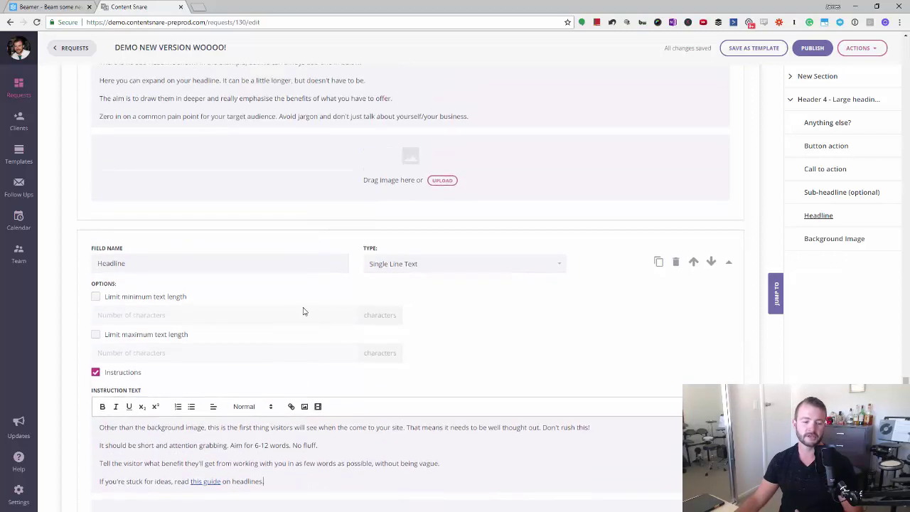
Review the instruction texts of the remaining header section fields and the section's description and example image.
scroll(324, 389, down, 2)
scroll(389, 249, up, 10)
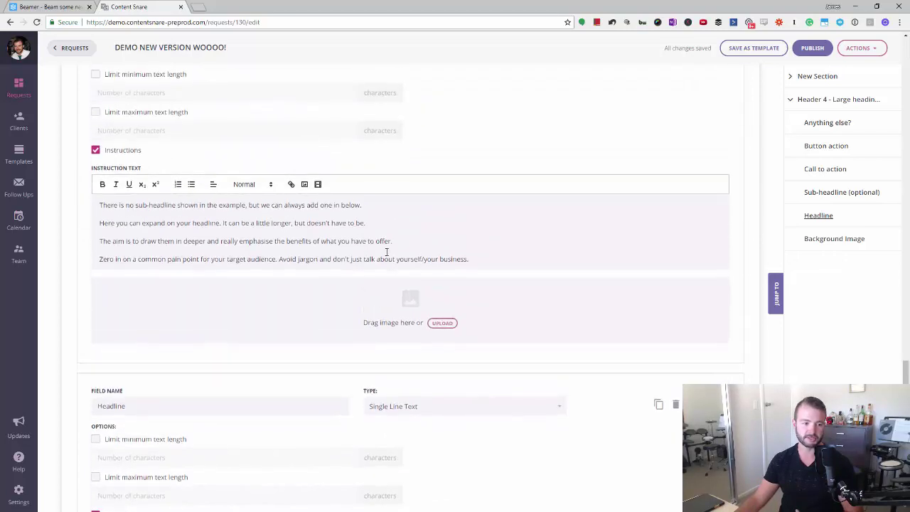
scroll(345, 304, up, 10)
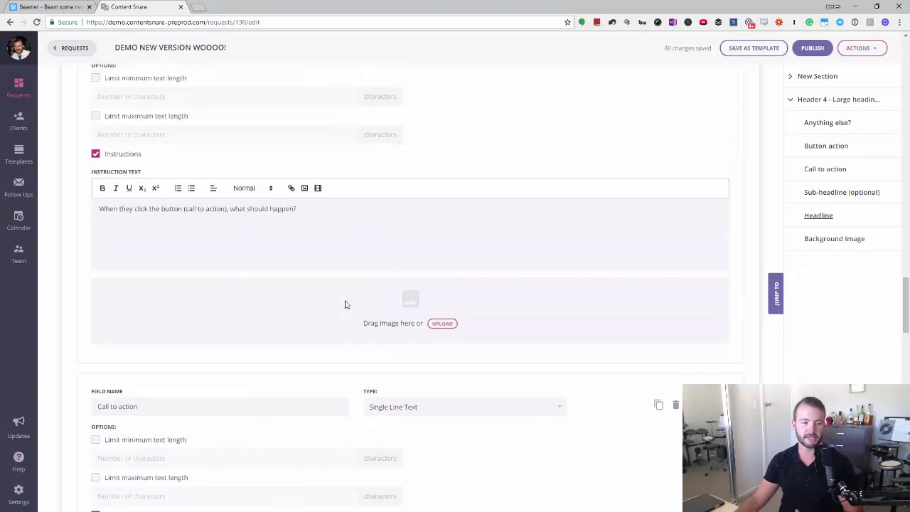
scroll(345, 304, up, 1)
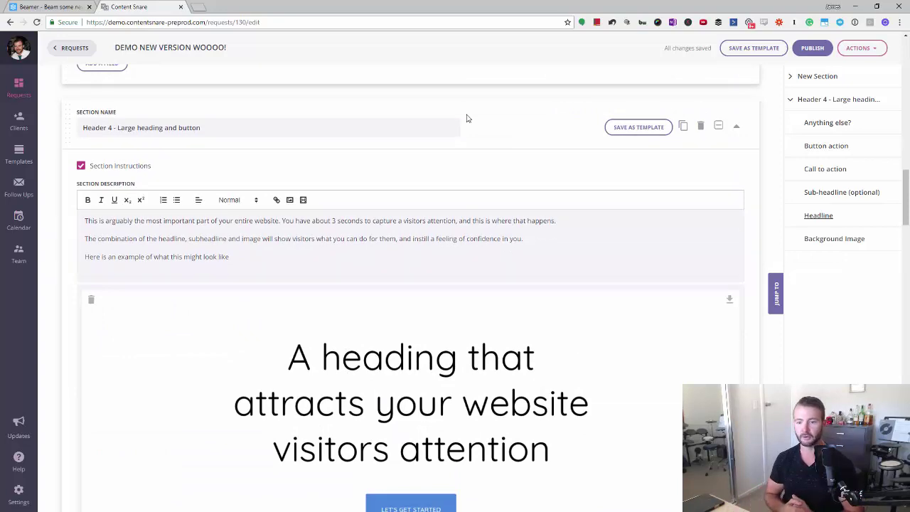
scroll(584, 136, down, 1)
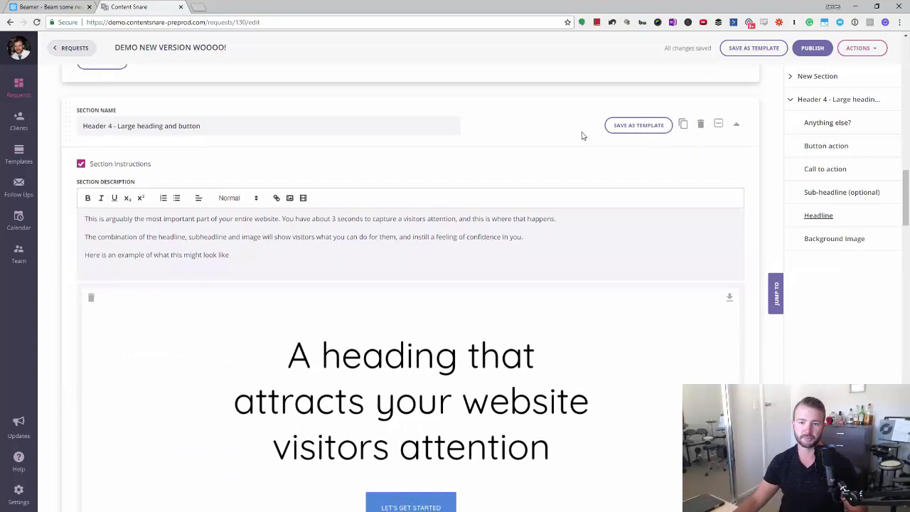
Add another section below the header section and browse the section templates offered for it.
scroll(583, 135, down, 10)
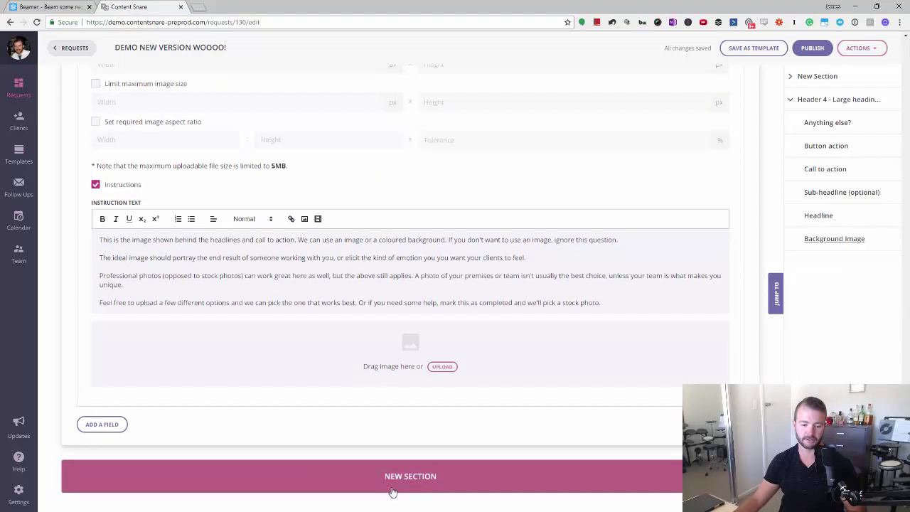
click(392, 484)
click(668, 422)
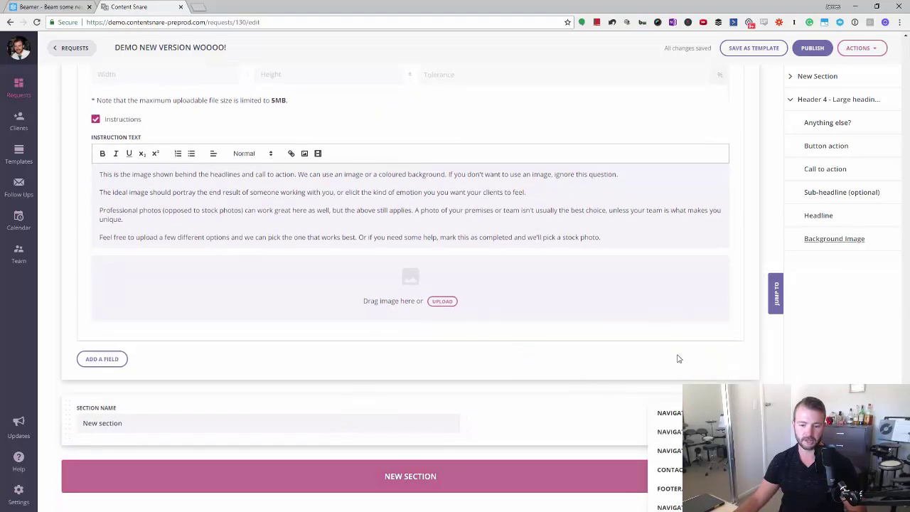
scroll(608, 277, down, 3)
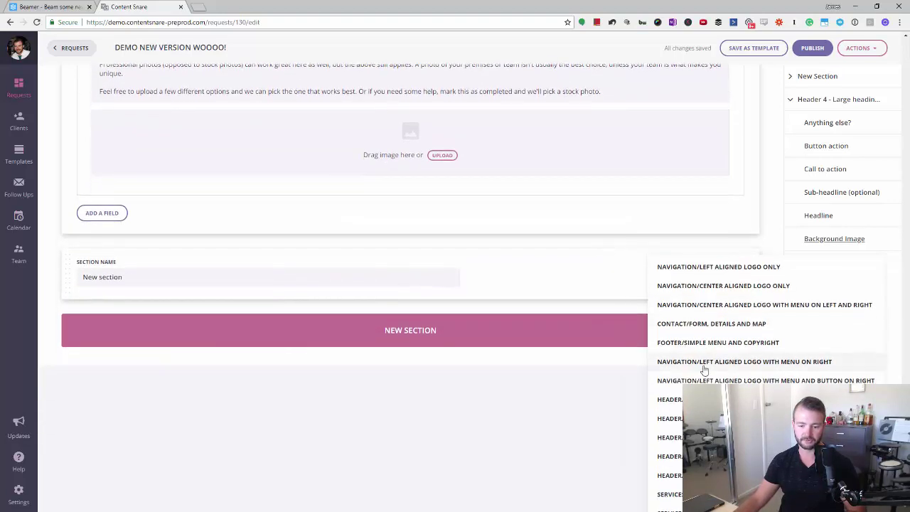
scroll(704, 369, down, 3)
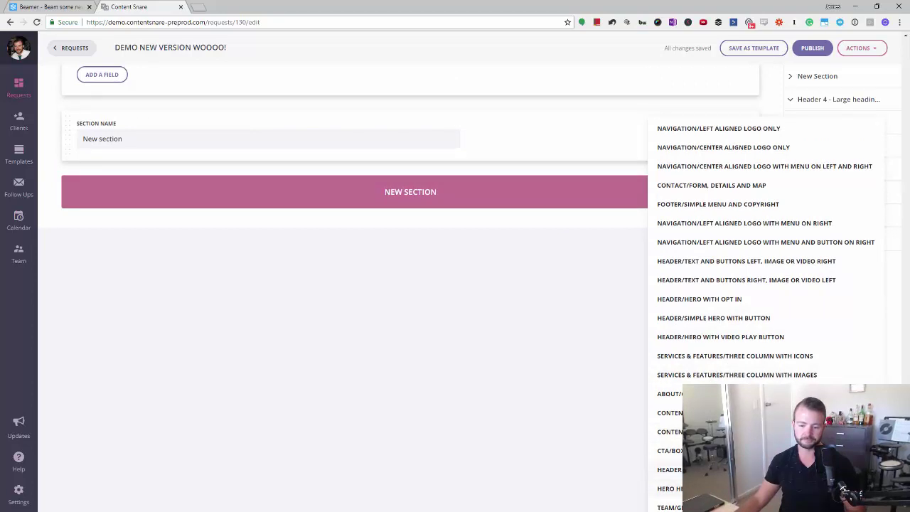
scroll(410, 285, down, 1)
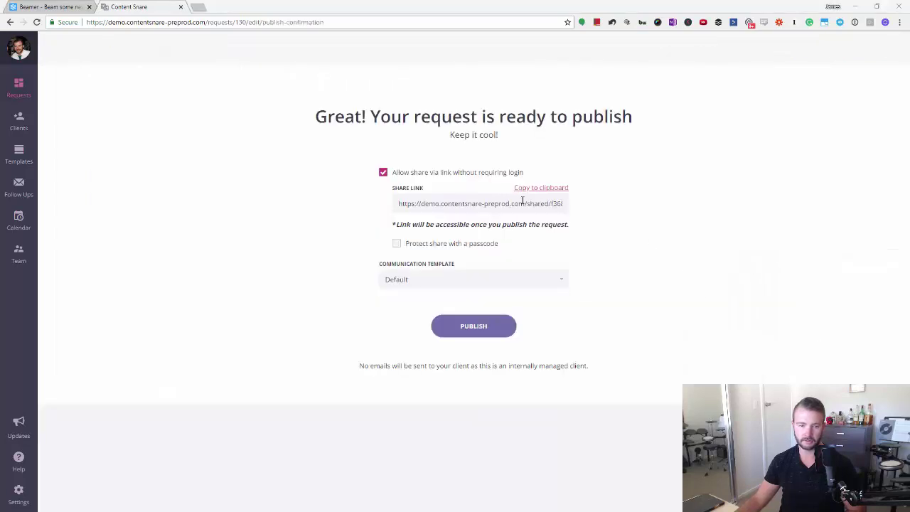
Copy the request's share link and publish the request with the Default communication template.
click(521, 189)
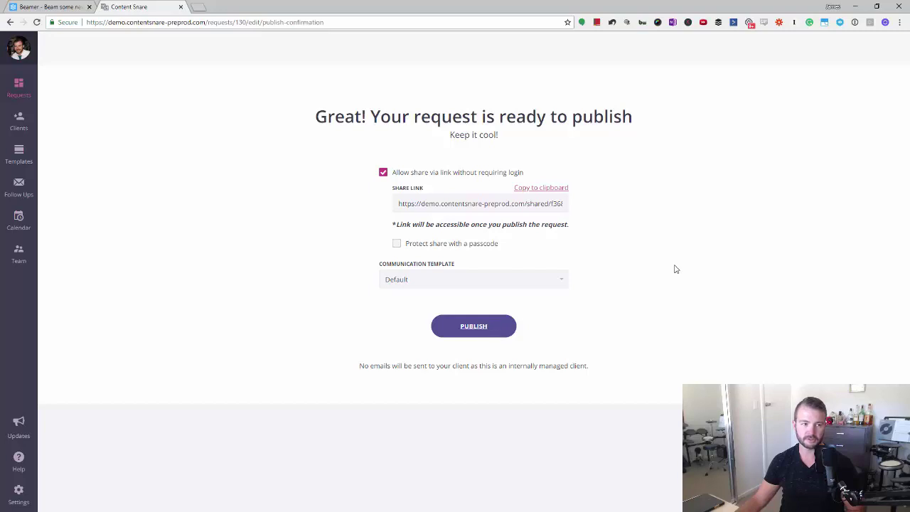
click(517, 326)
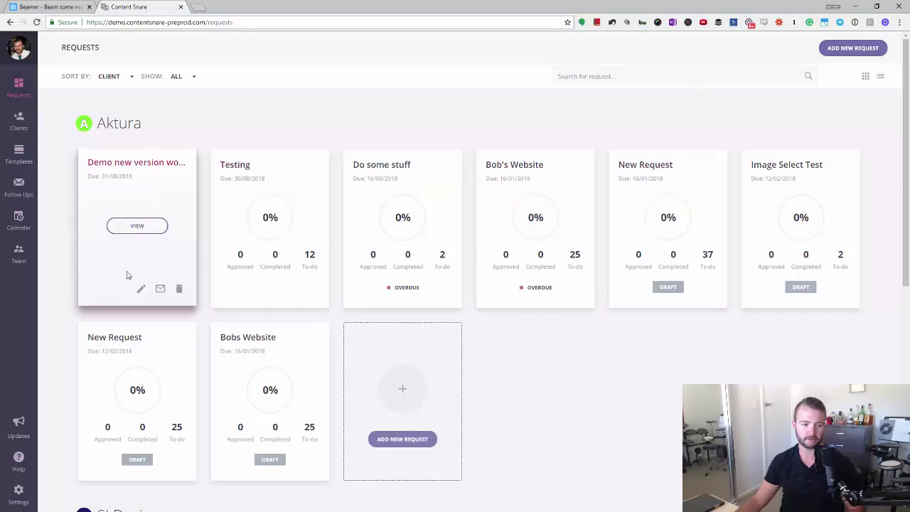
Open the published "Demo new version woooo!" request and review its available actions, including Mark as Complete and Complete All Fields.
click(141, 291)
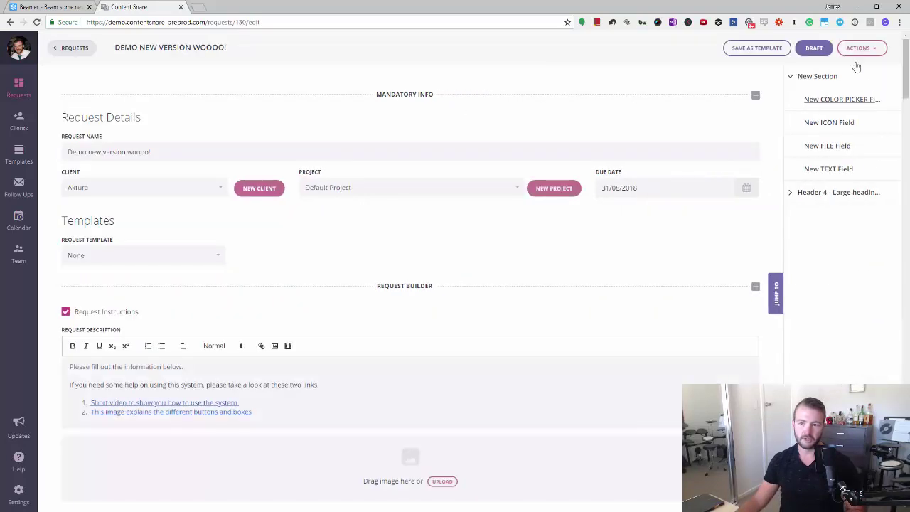
click(869, 48)
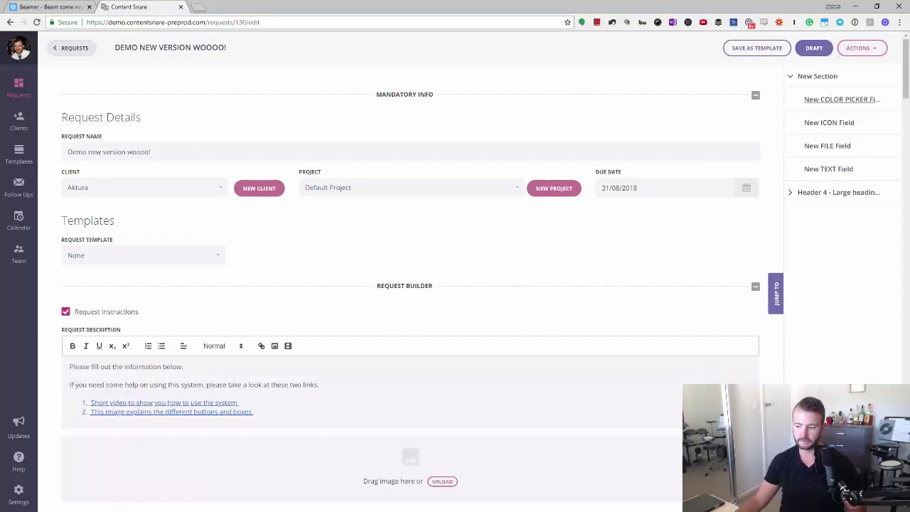
click(872, 51)
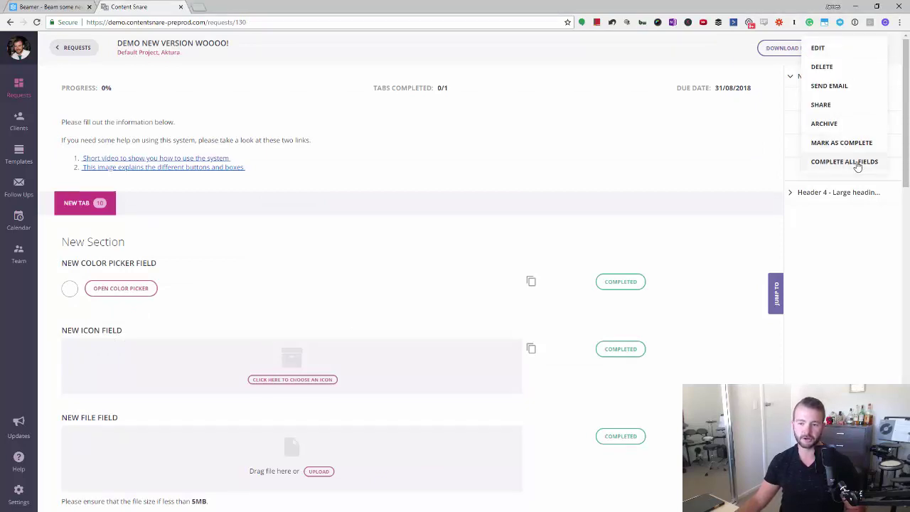
scroll(852, 168, down, 1)
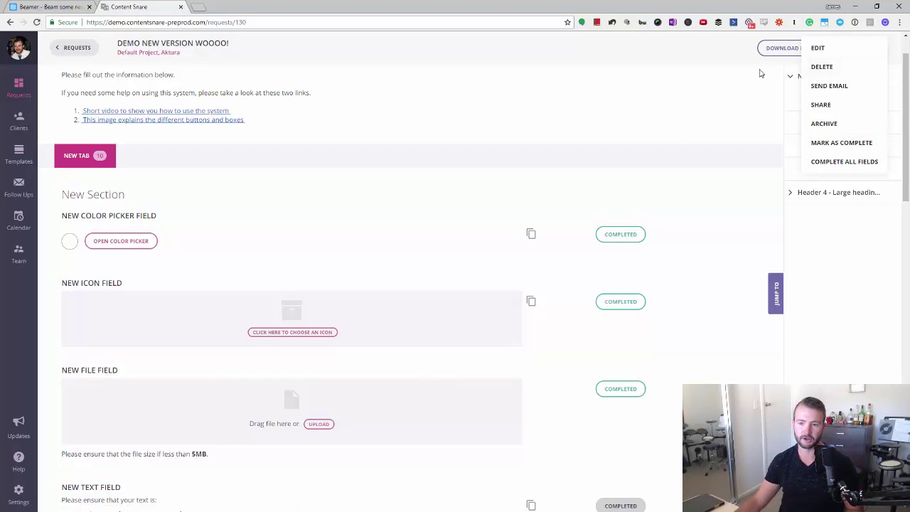
click(875, 50)
click(875, 50)
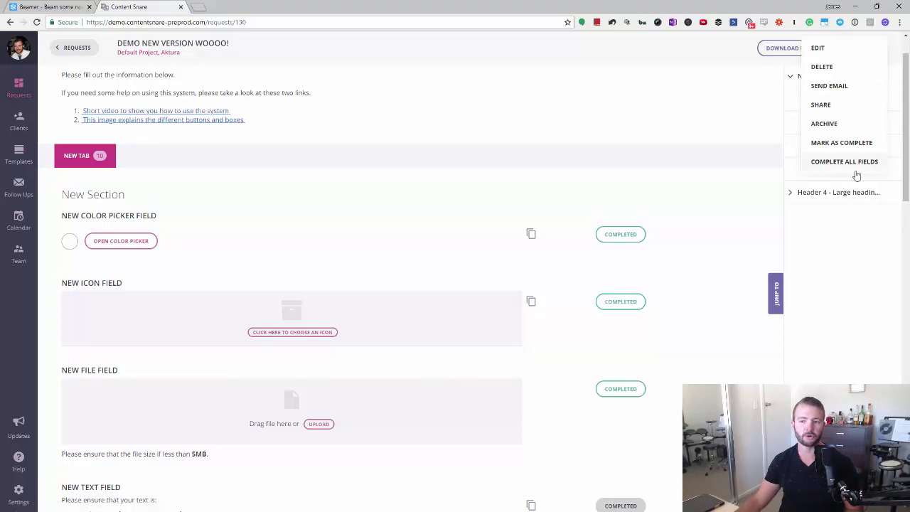
click(704, 209)
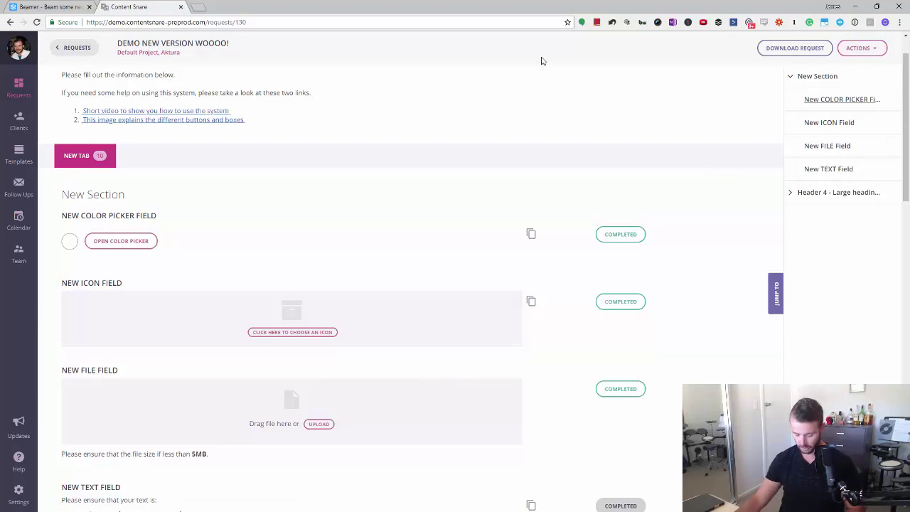
Open the copied share link in a new incognito window to view the request as a client.
key(ctrl+shift+n)
key(ctrl+v)
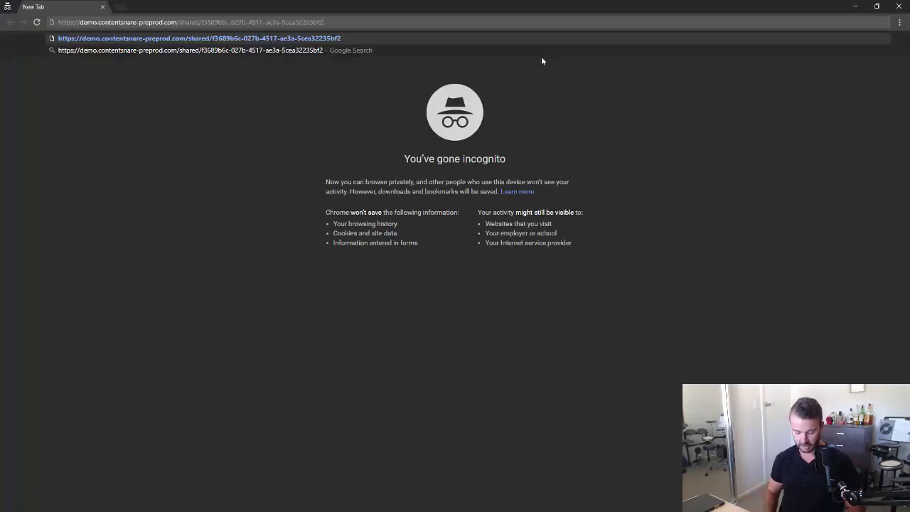
key(Return)
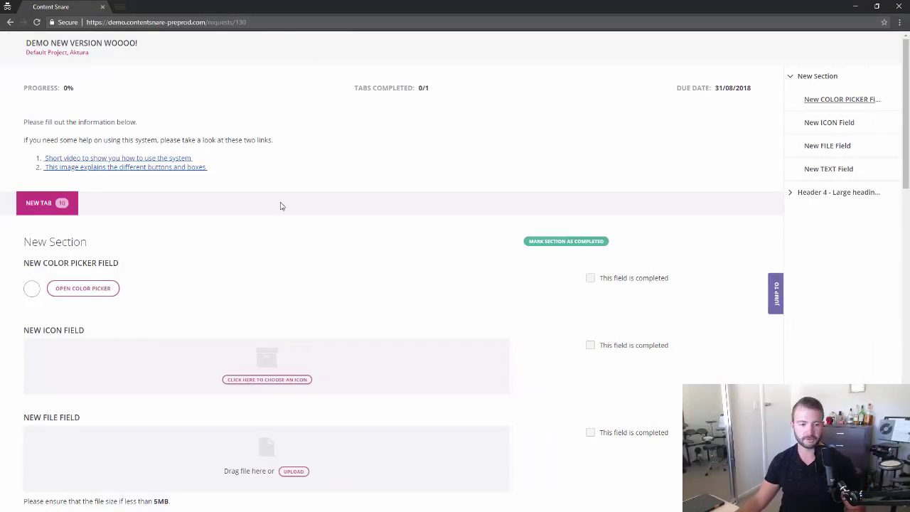
Choose a bright lime green in the color picker field.
scroll(226, 261, down, 1)
click(114, 242)
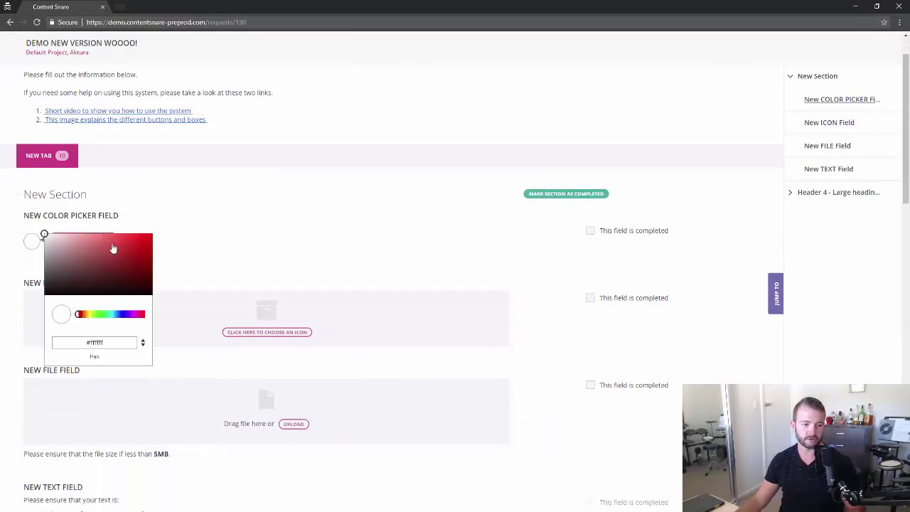
click(92, 313)
drag(114, 275, 149, 239)
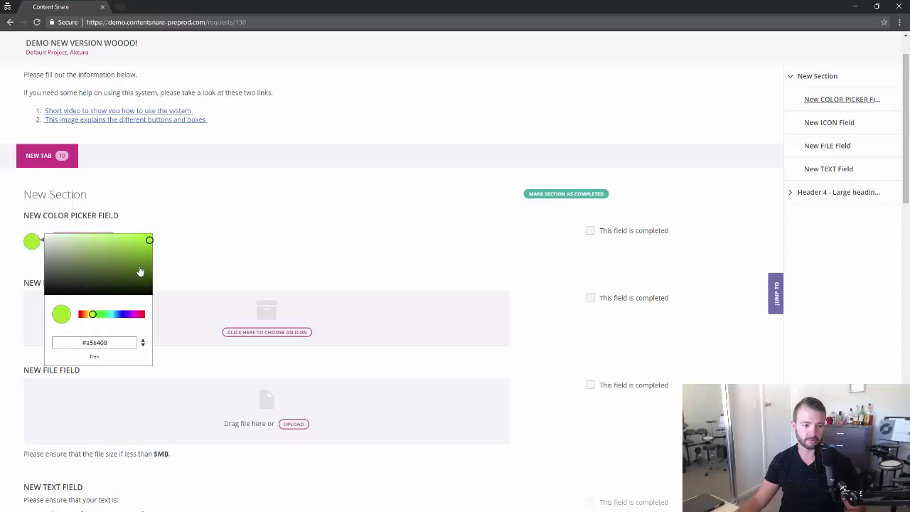
click(164, 288)
Choose the "diagnoses" icon for the icon field.
scroll(218, 224, down, 1)
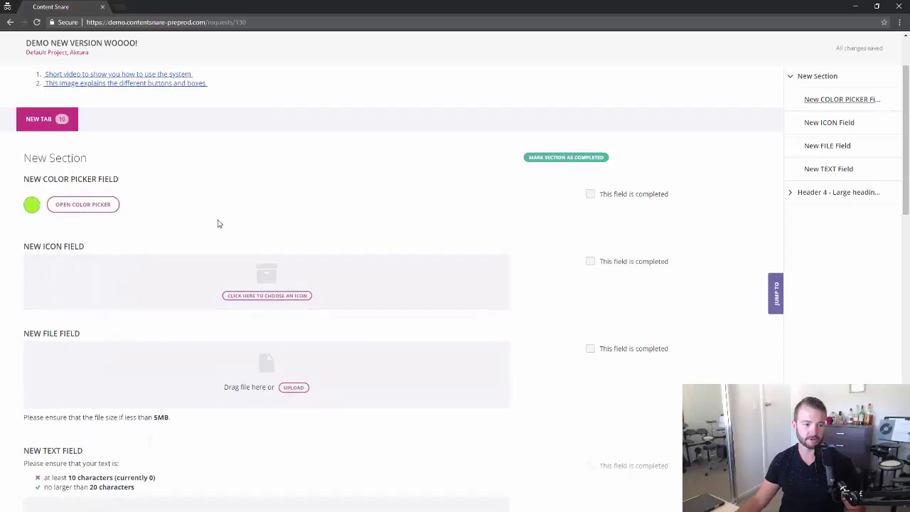
click(262, 285)
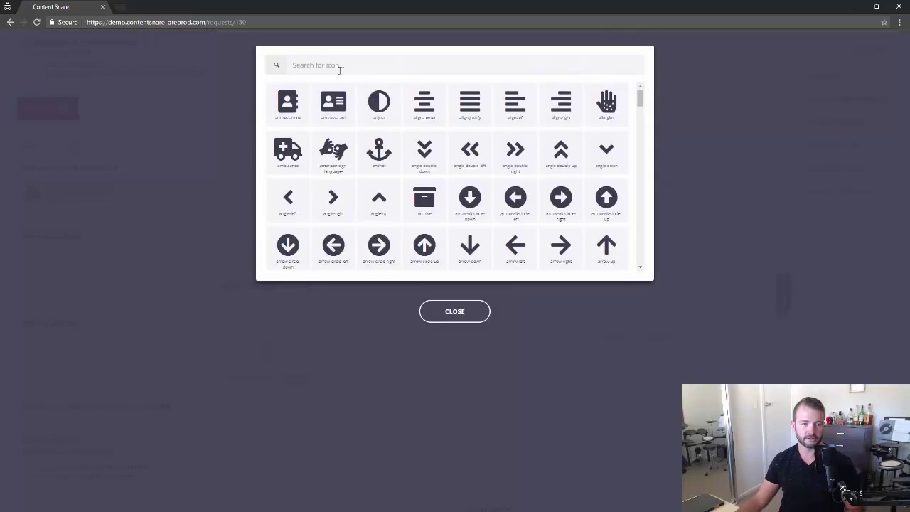
scroll(490, 238, down, 10)
scroll(490, 238, down, 2)
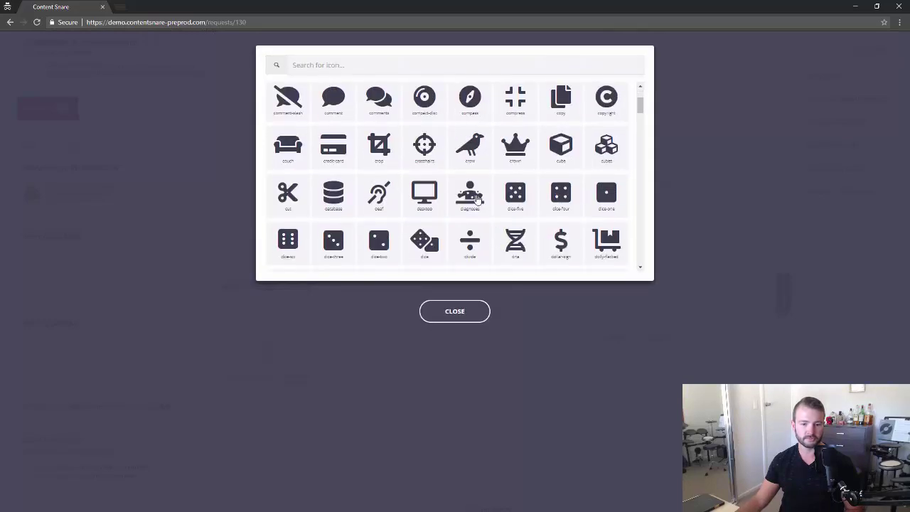
click(470, 198)
Check the file size requirement shown under the file field.
scroll(215, 187, down, 1)
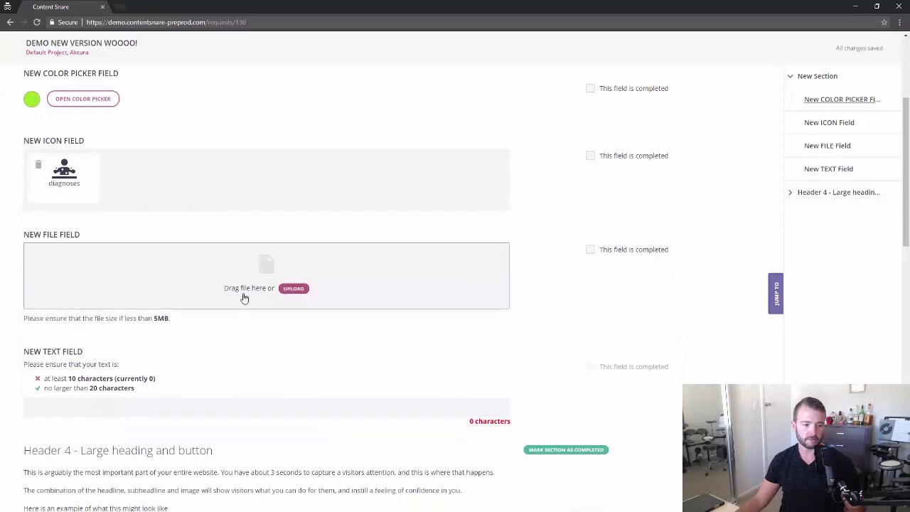
scroll(121, 285, up, 1)
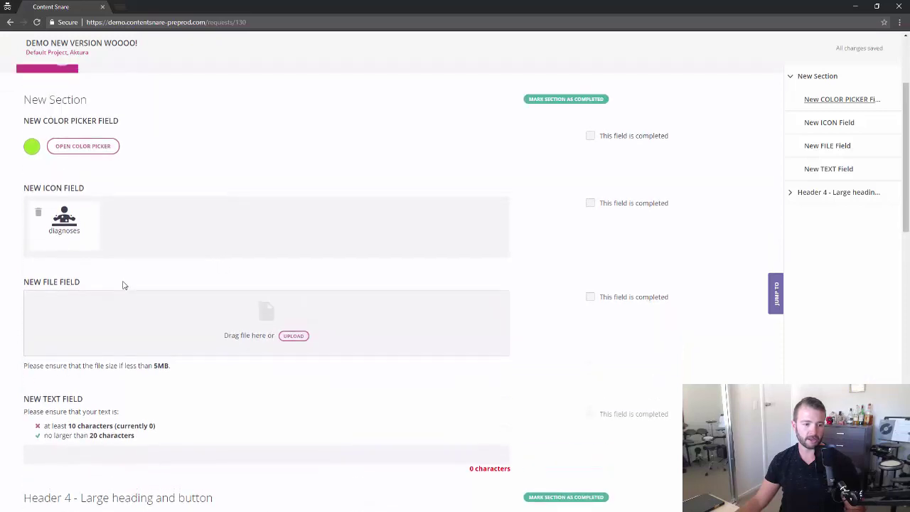
double_click(161, 367)
click(189, 377)
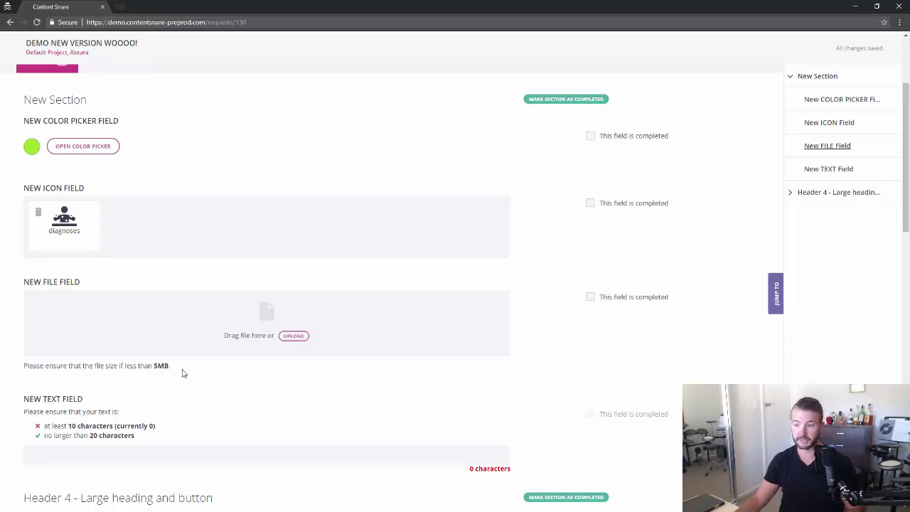
Enter "aasd" in the text field and check its minimum length requirement.
scroll(182, 372, down, 3)
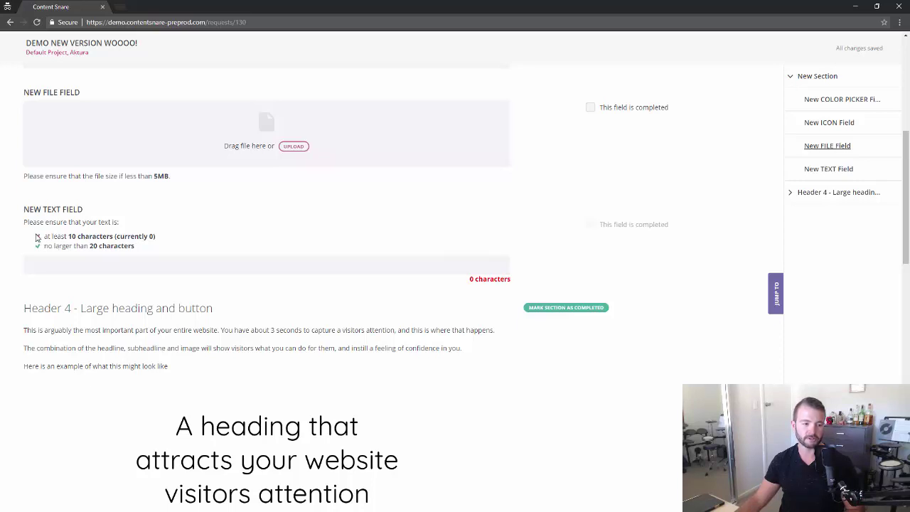
click(59, 269)
text(aasd)
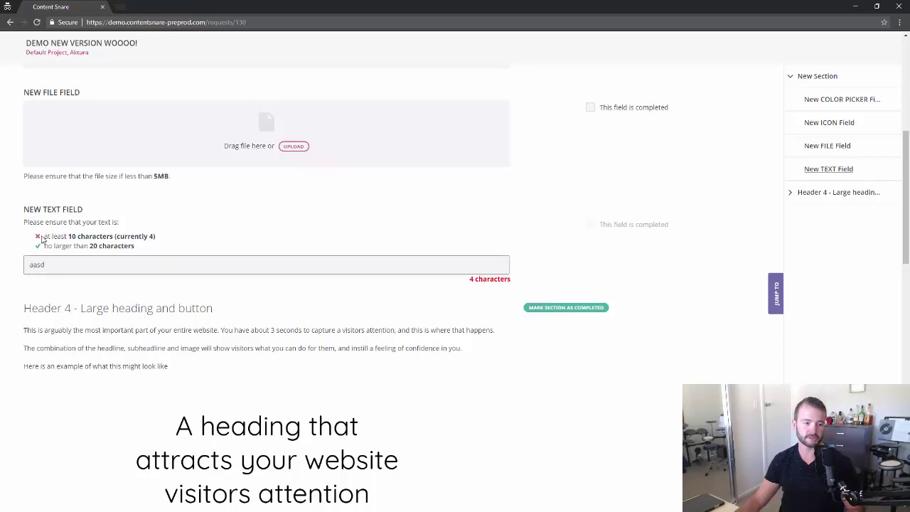
drag(44, 236, 166, 243)
click(166, 243)
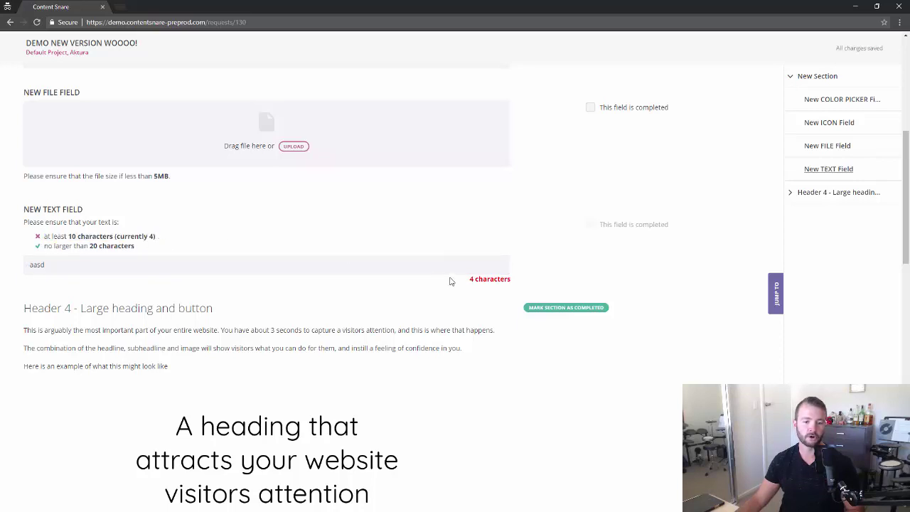
Extend the text field's entry past 20 characters, and shorten it to "aasdqdqwdqwdqwdqwdq" to meet both length limits.
click(402, 264)
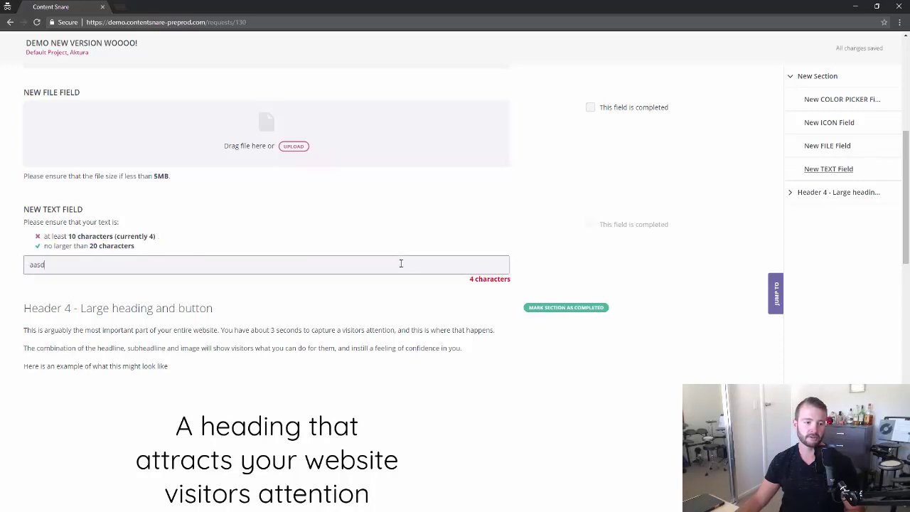
text(qdqwdqwdqwdqwdqwdqwd)
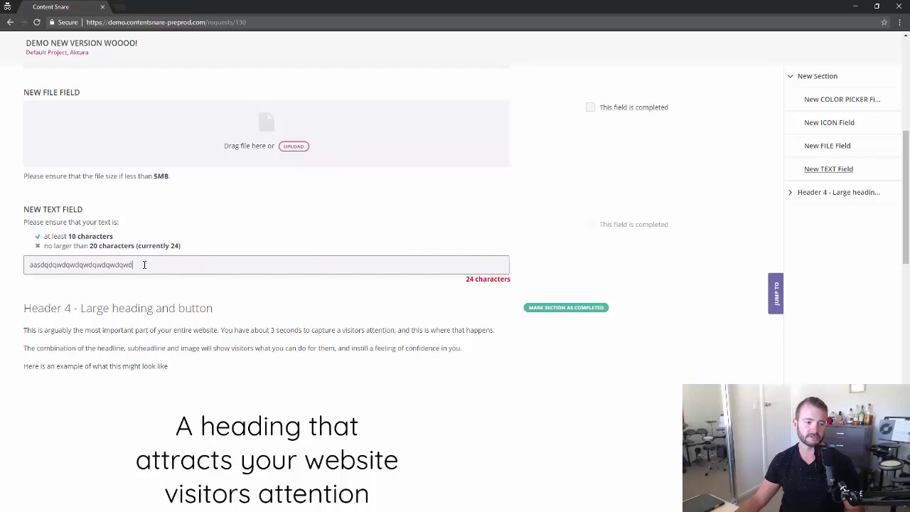
key(BackSpace)
key(BackSpace)
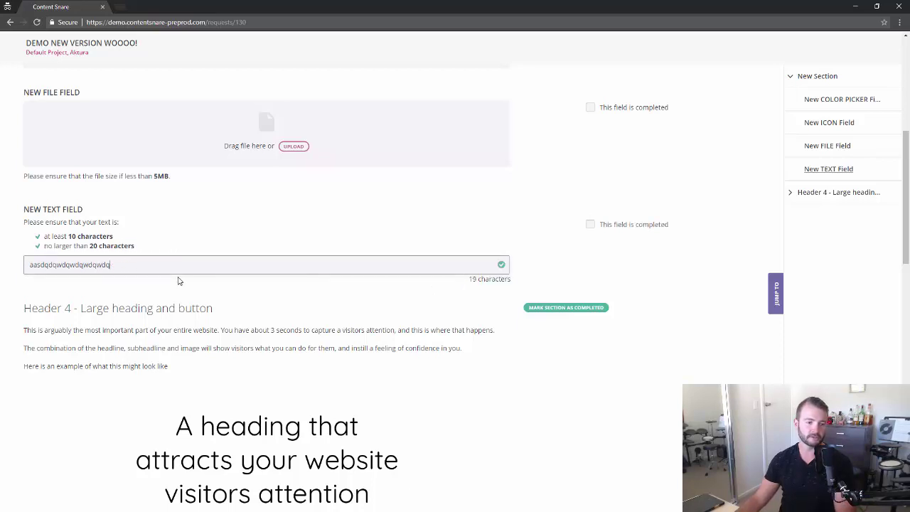
scroll(178, 281, down, 1)
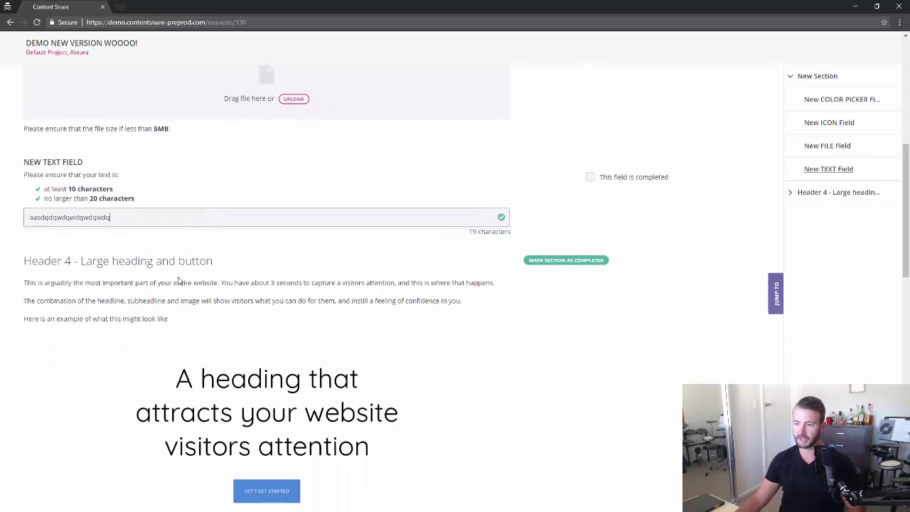
click(177, 4)
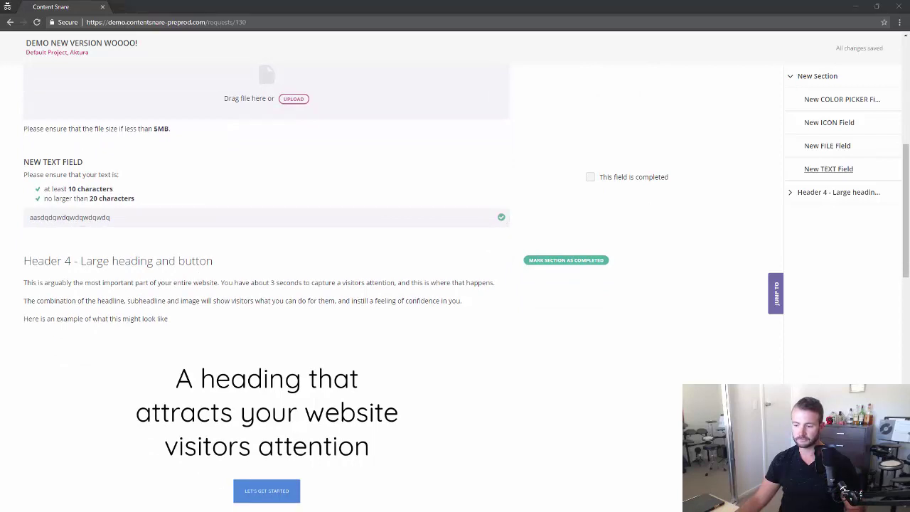
Close the client version of the request and review the feature list in the Beamer news draft, down to the grammar fixes entry.
click(898, 6)
click(49, 5)
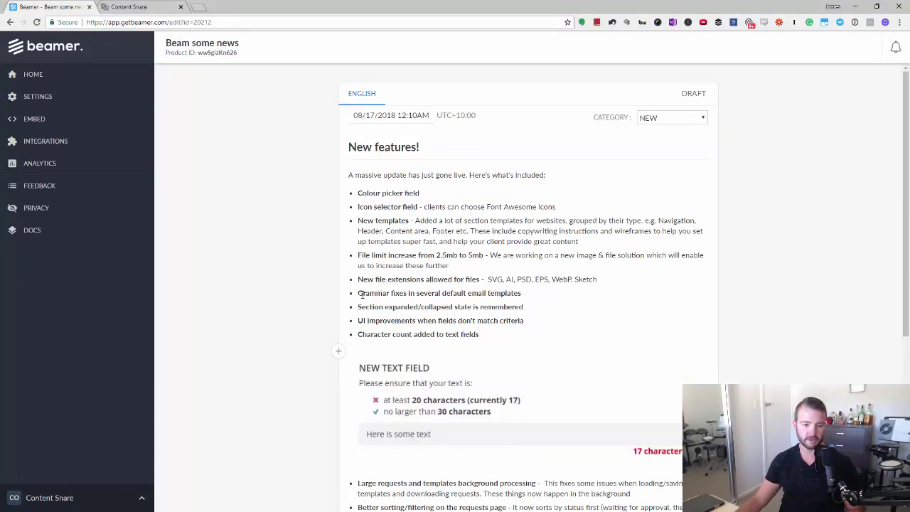
drag(359, 294, 394, 294)
click(435, 293)
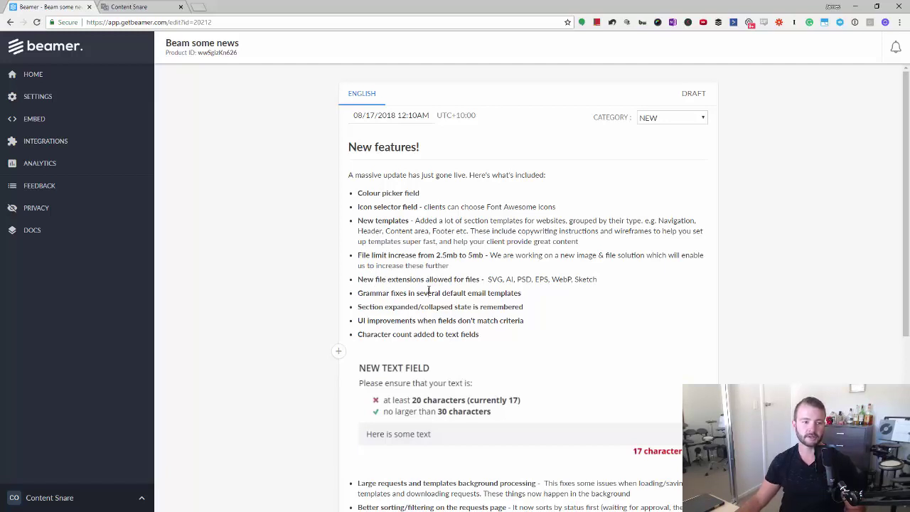
Switch to the Content Snare request editor, collapse "New Section" and expand it again.
key(ctrl+Tab)
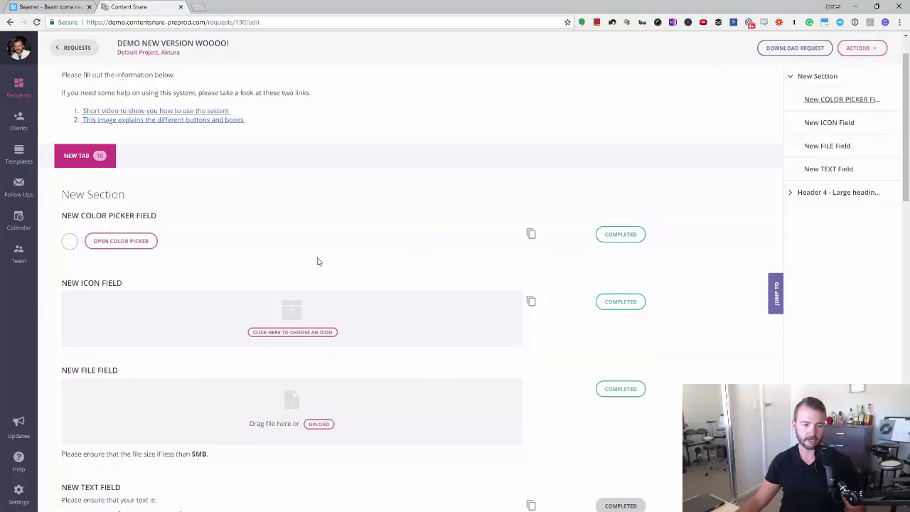
scroll(402, 266, down, 10)
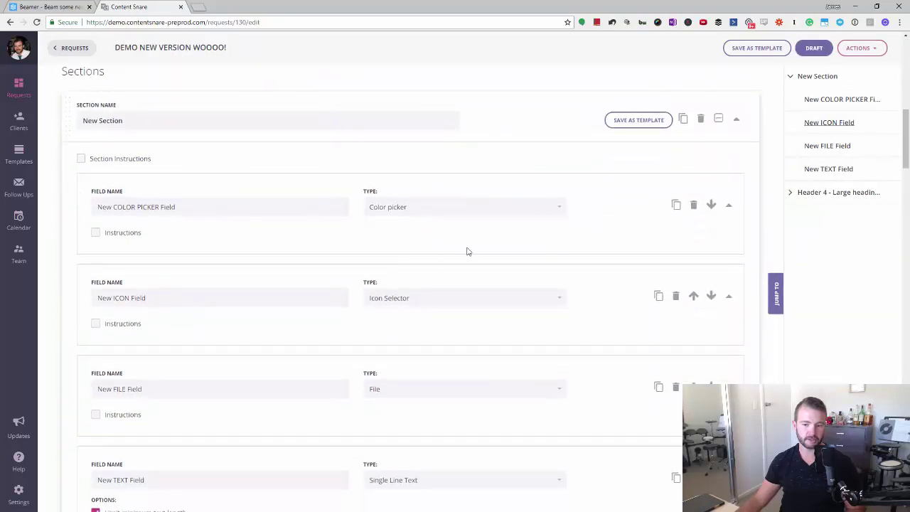
click(737, 122)
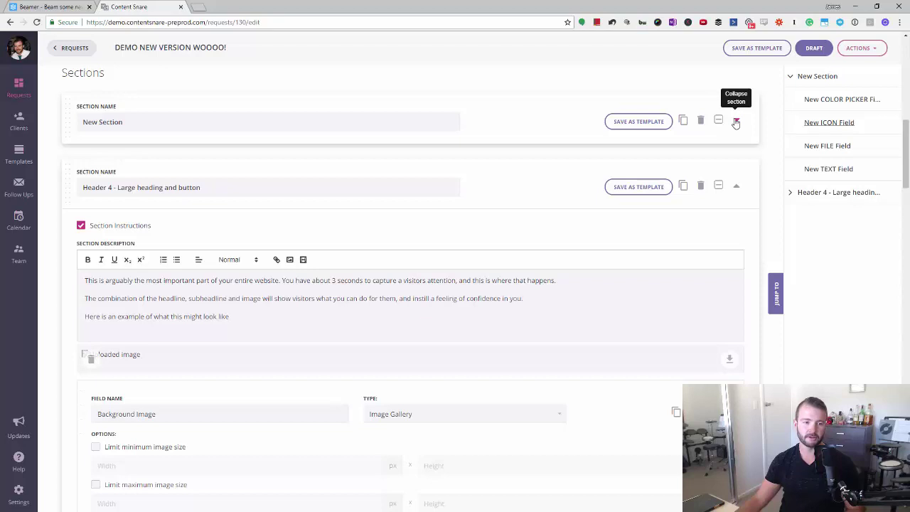
click(736, 123)
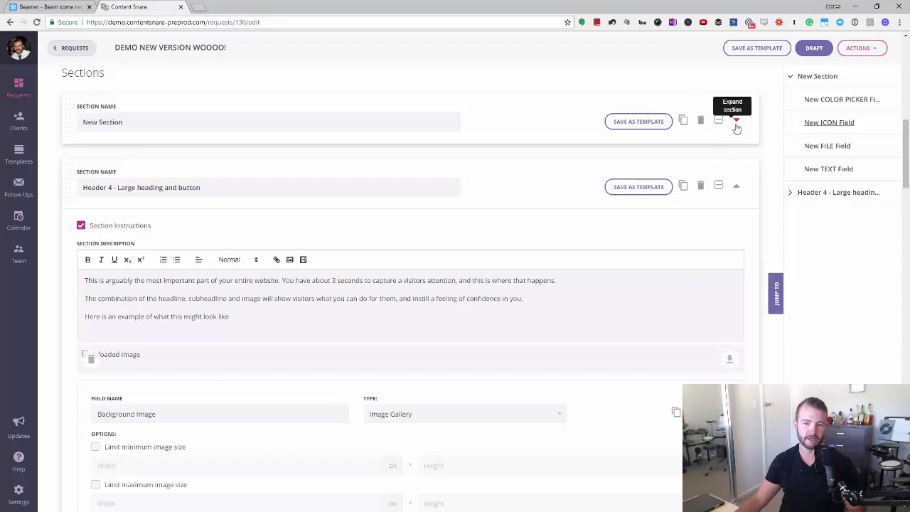
click(737, 126)
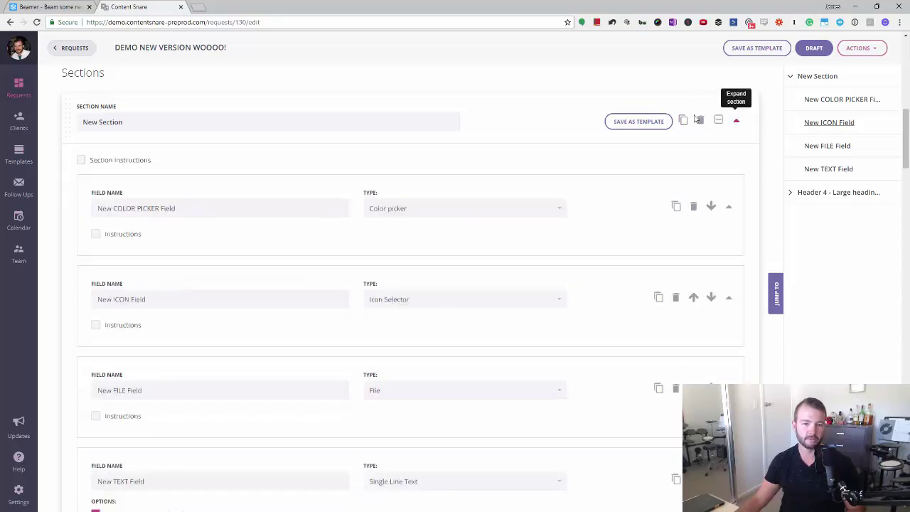
Return to the Beamer news draft and read the remaining features below the section expanded/collapsed entry.
click(69, 7)
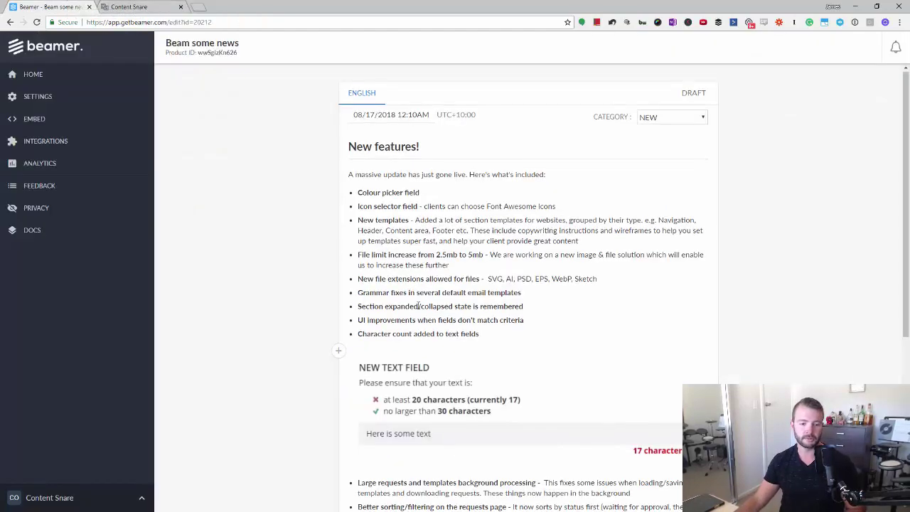
scroll(434, 274, down, 1)
scroll(387, 299, down, 2)
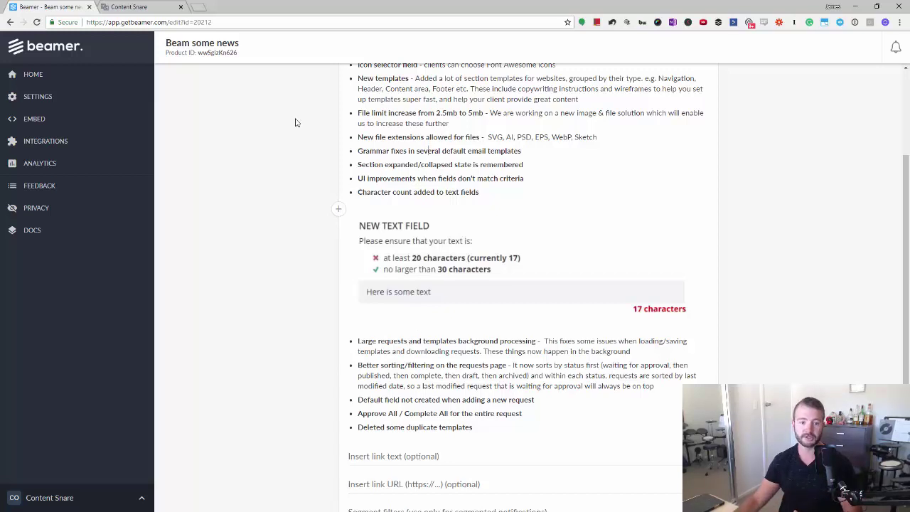
Switch to the Content Snare request editor, check the actions available for the request, and look over its tab settings.
click(128, 7)
click(859, 48)
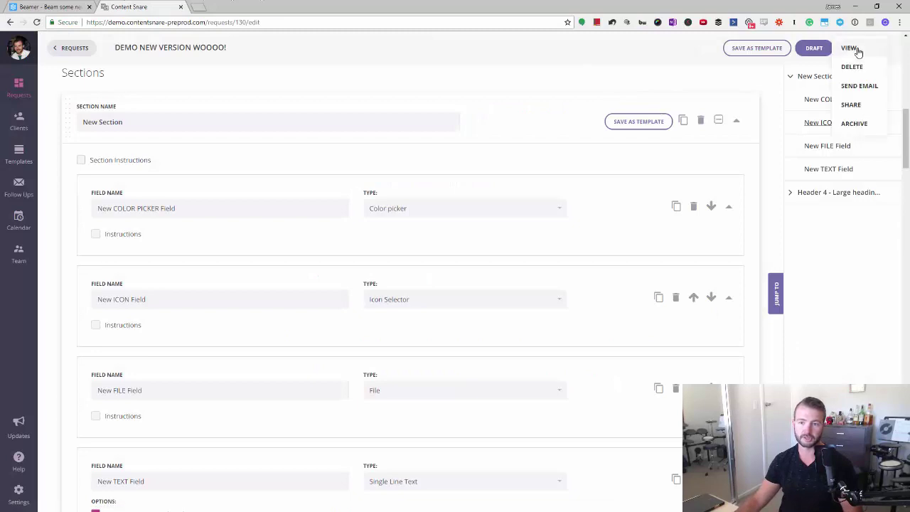
click(769, 88)
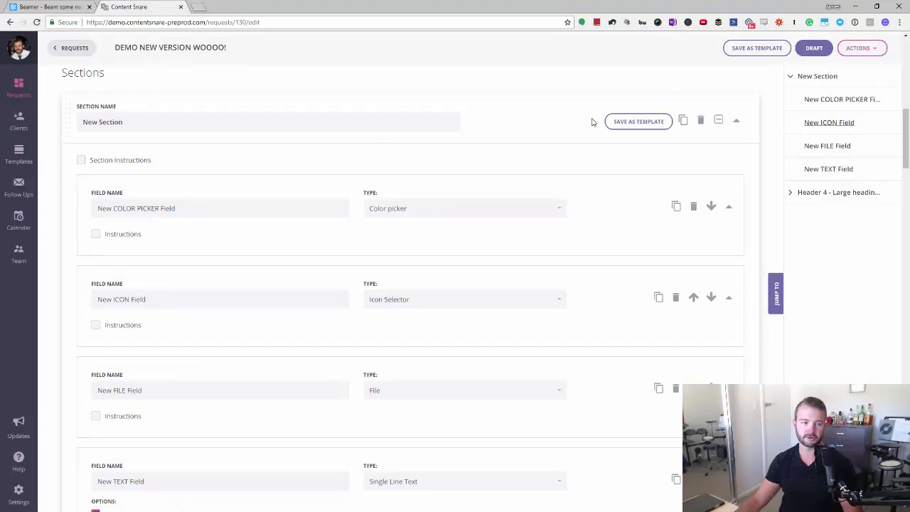
scroll(593, 120, up, 4)
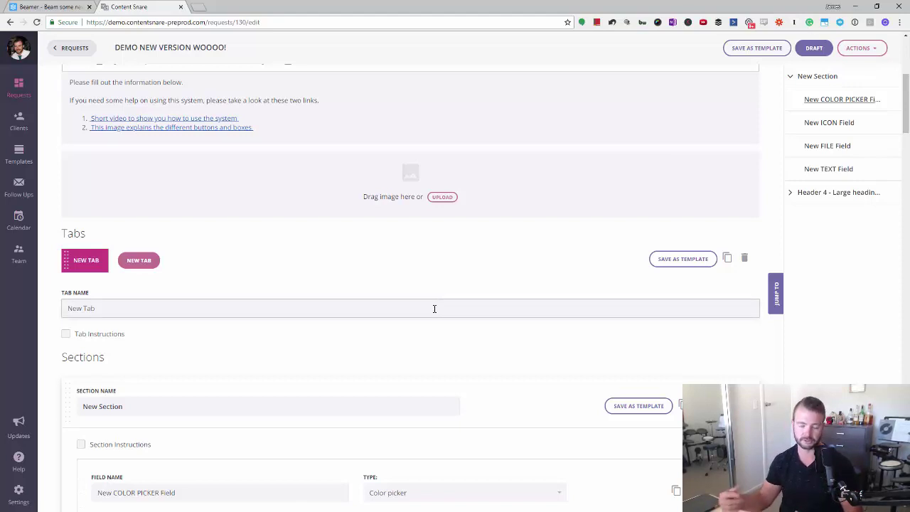
Go back to the Beamer news draft and review the announcement from its "New features!" heading.
click(50, 7)
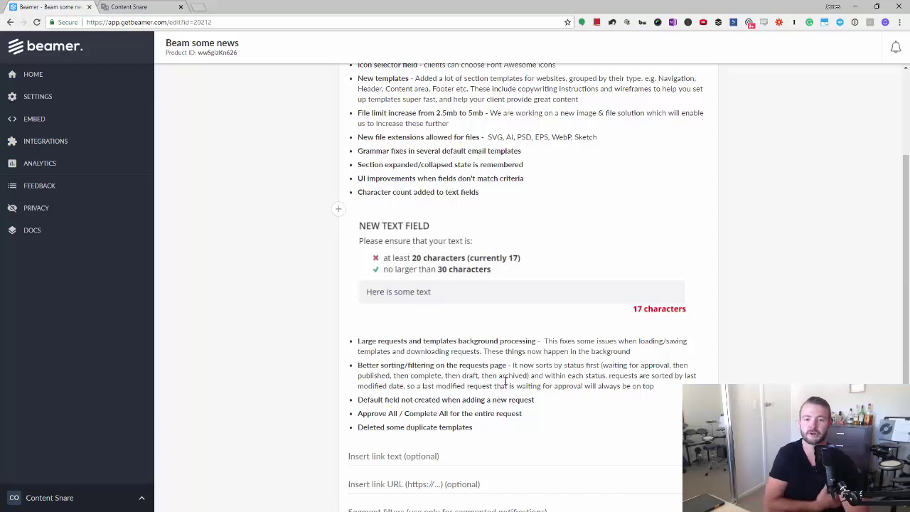
scroll(506, 382, up, 2)
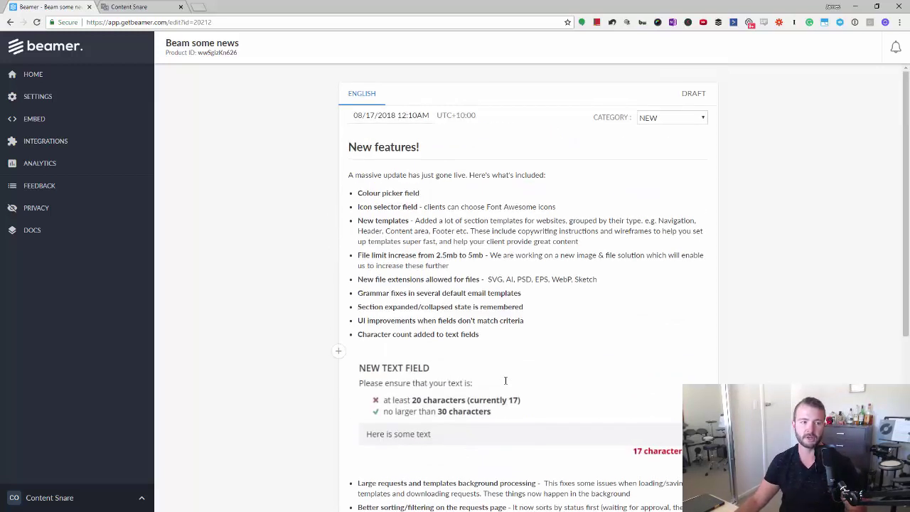